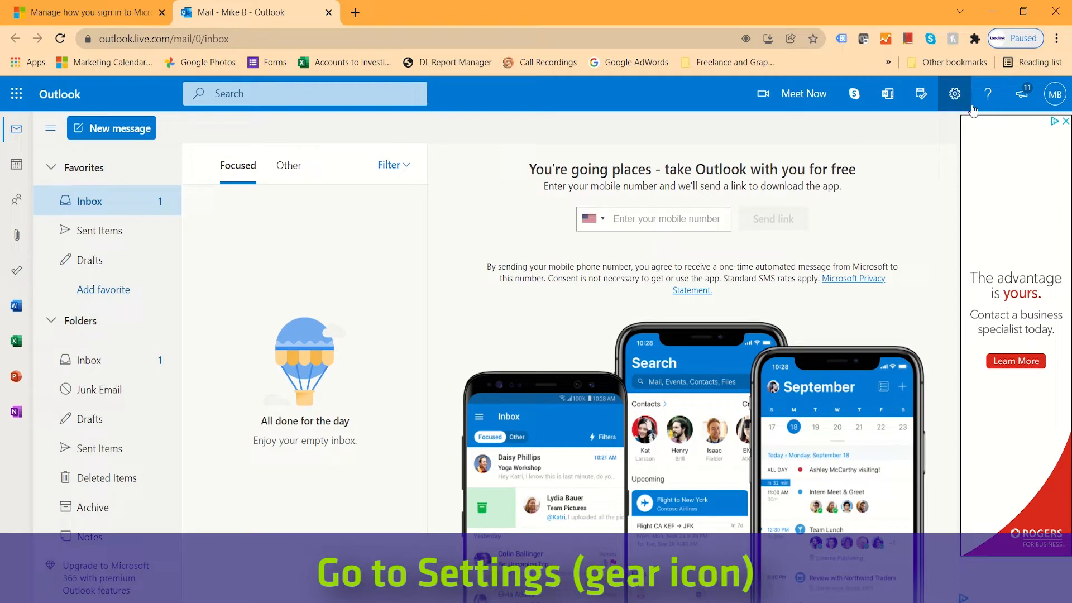
Go from Outlook's Mail > Sync email settings to the Microsoft account alias management page.
{"action": "left_click", "coordinate": [962, 107]}
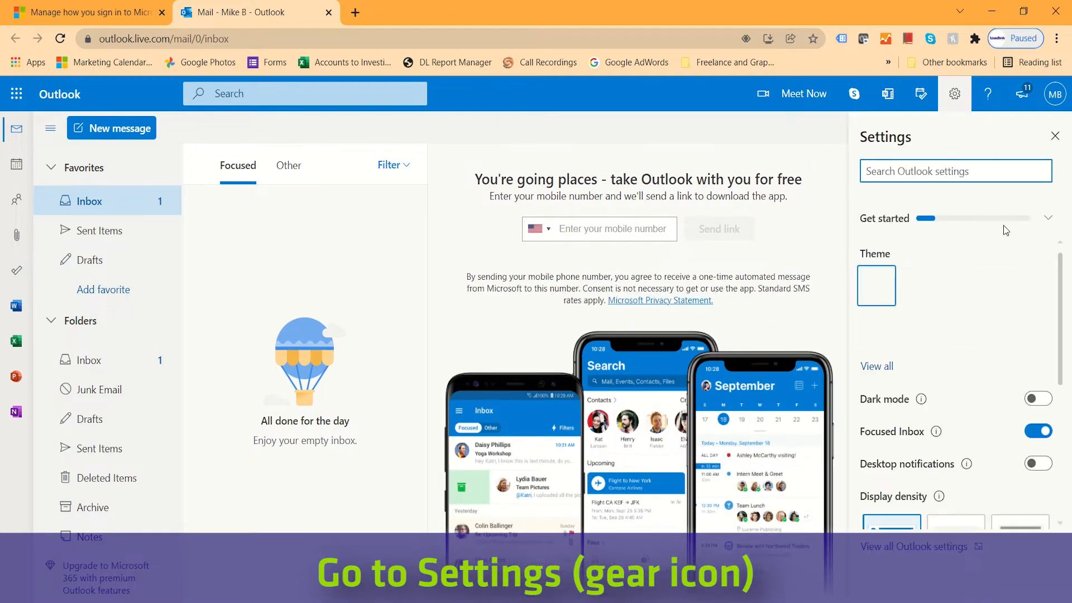
{"action": "left_click", "coordinate": [903, 550]}
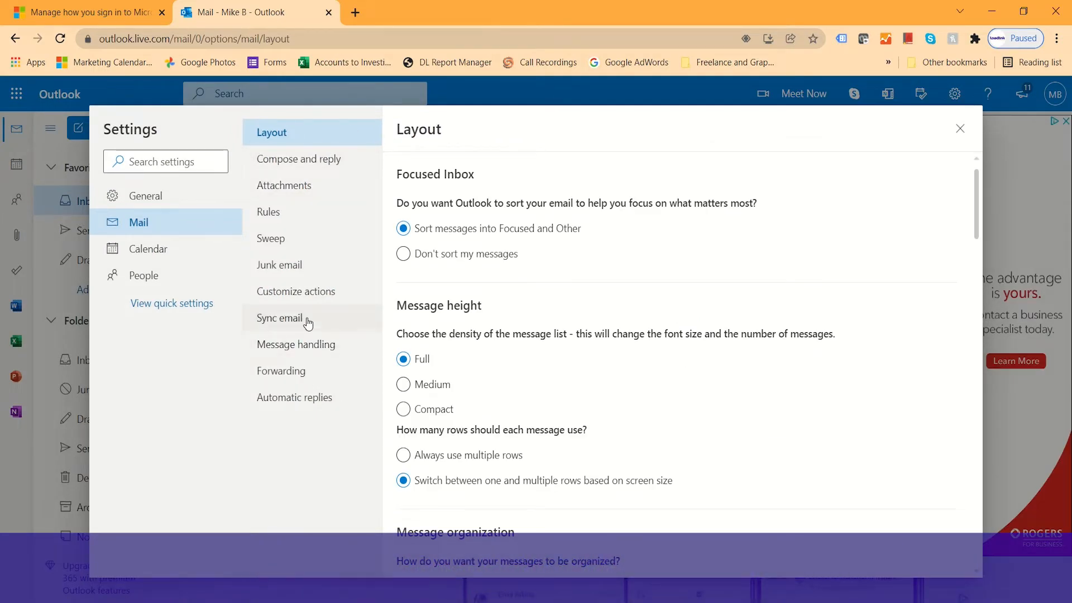
{"action": "left_click", "coordinate": [269, 329]}
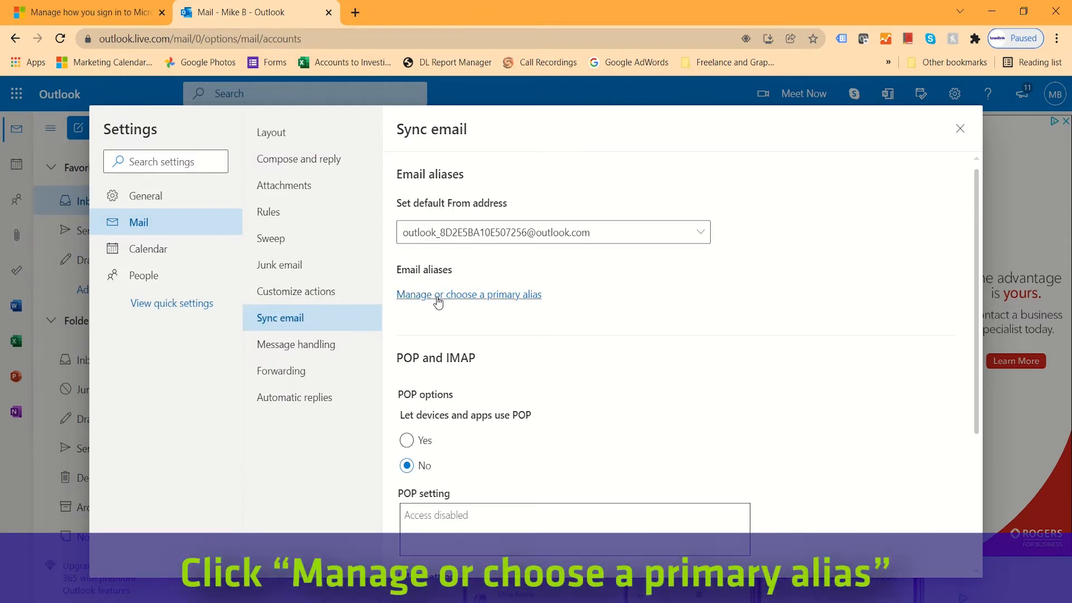
{"action": "left_click", "coordinate": [439, 296]}
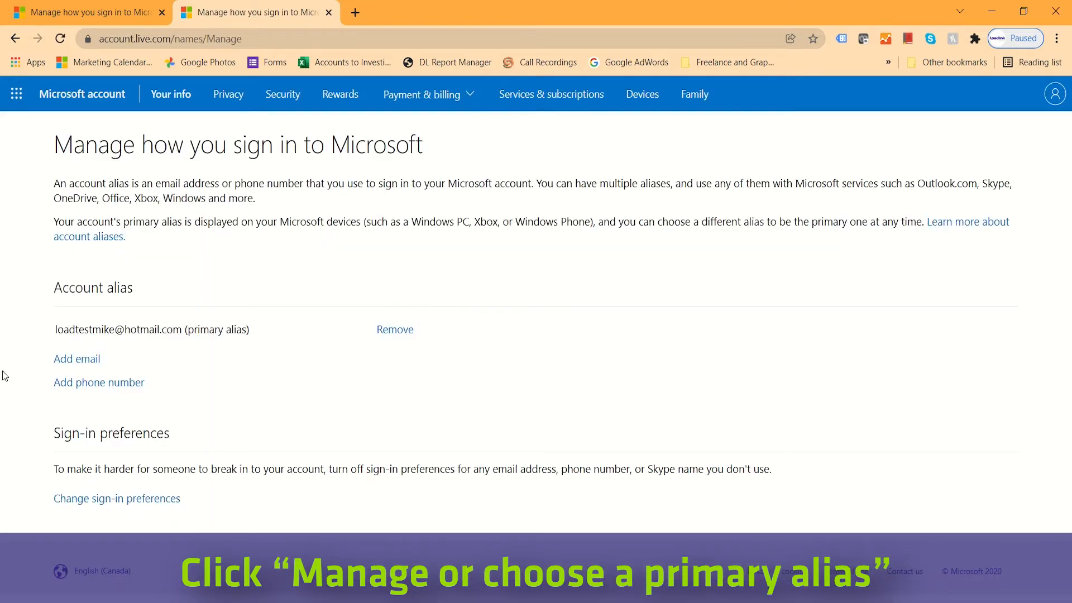
Add the existing company email address as a new Microsoft account alias.
{"action": "left_click", "coordinate": [69, 362]}
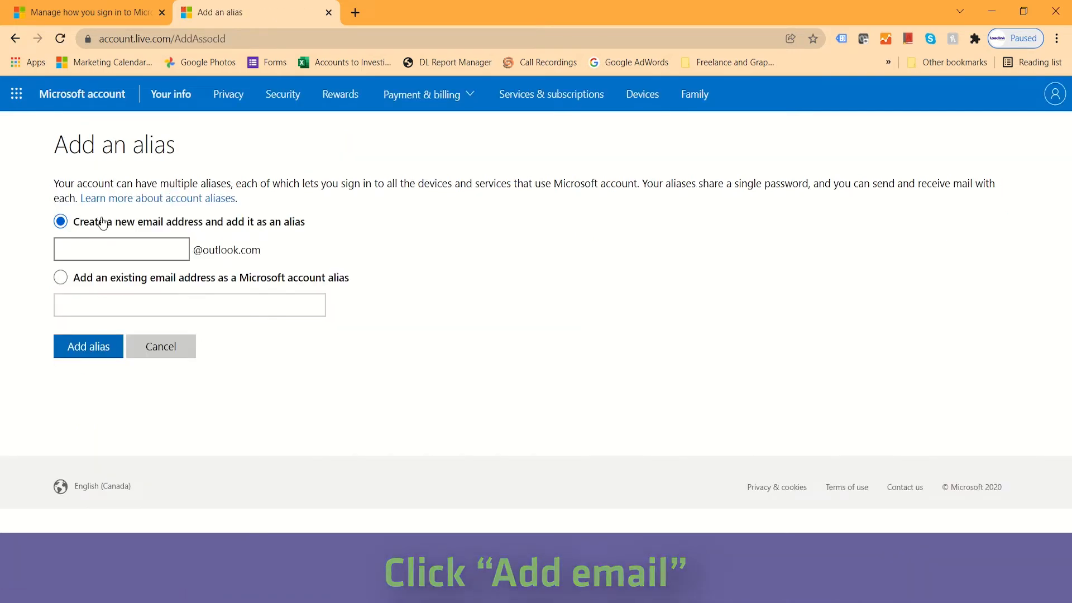
{"action": "left_click", "coordinate": [61, 278]}
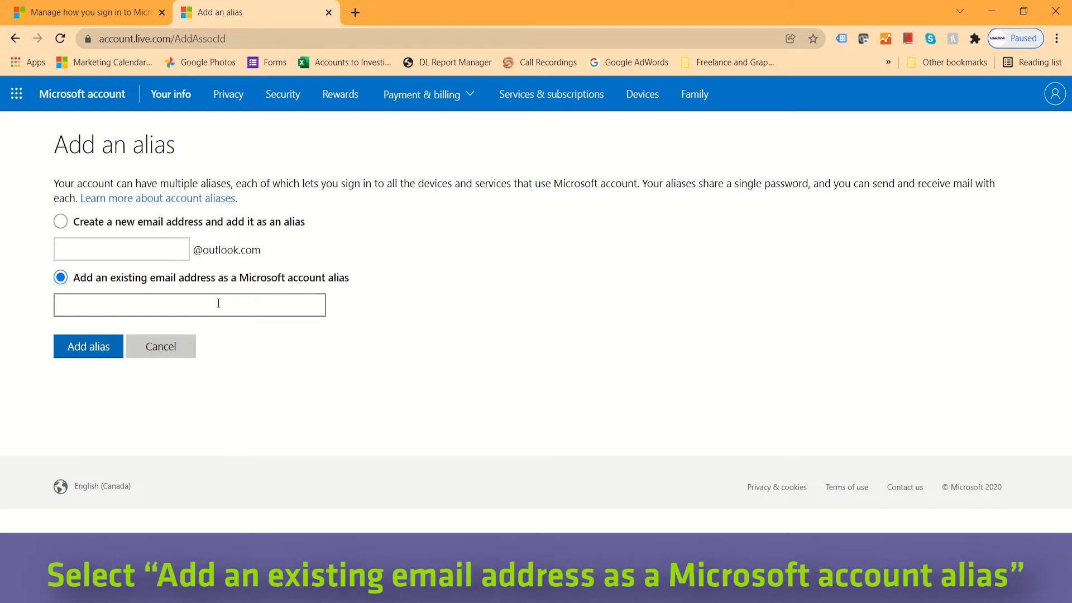
{"action": "left_click", "coordinate": [103, 308]}
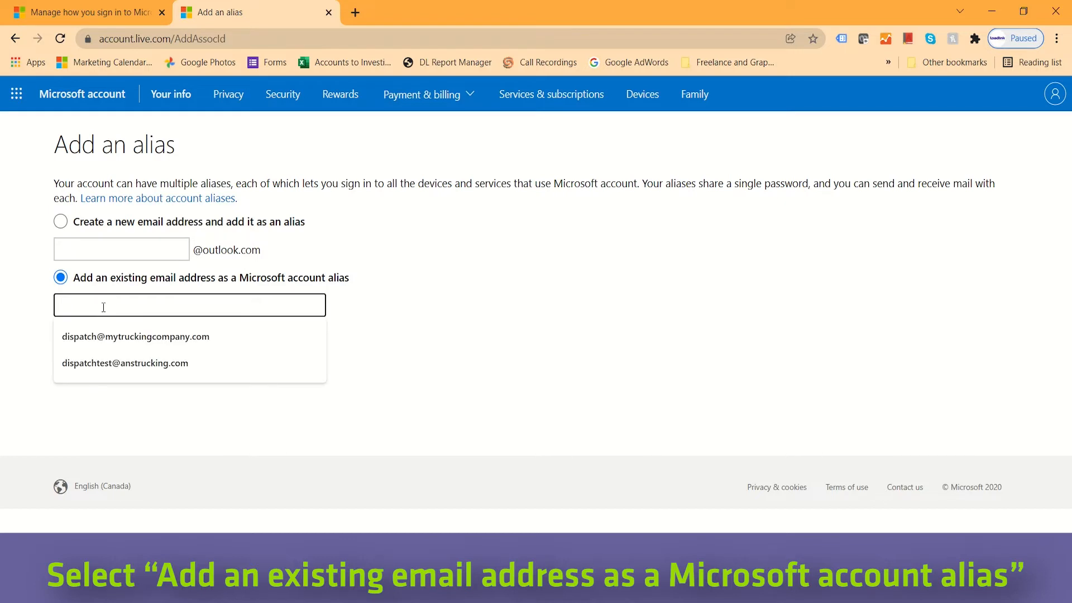
{"action": "left_click", "coordinate": [103, 336]}
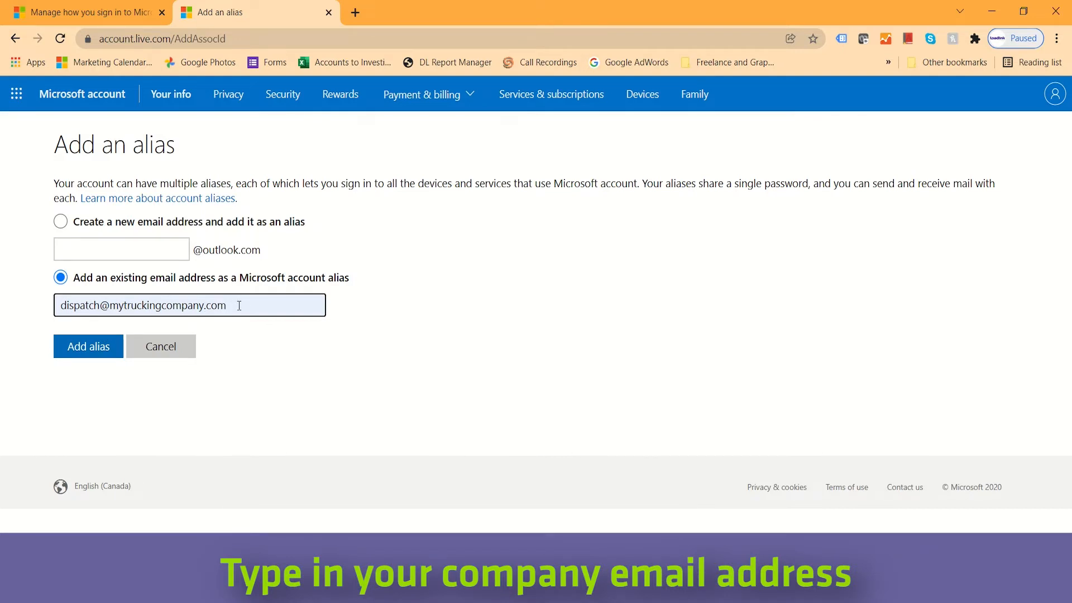
{"action": "left_click", "coordinate": [93, 350]}
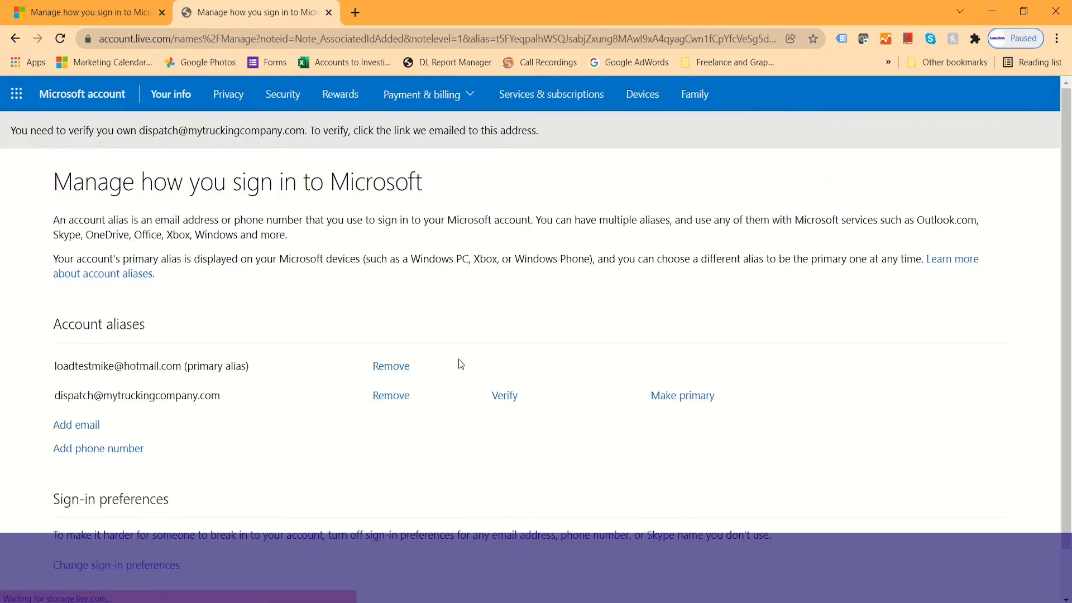
Send a verification email to the newly added company alias.
{"action": "left_click", "coordinate": [505, 396]}
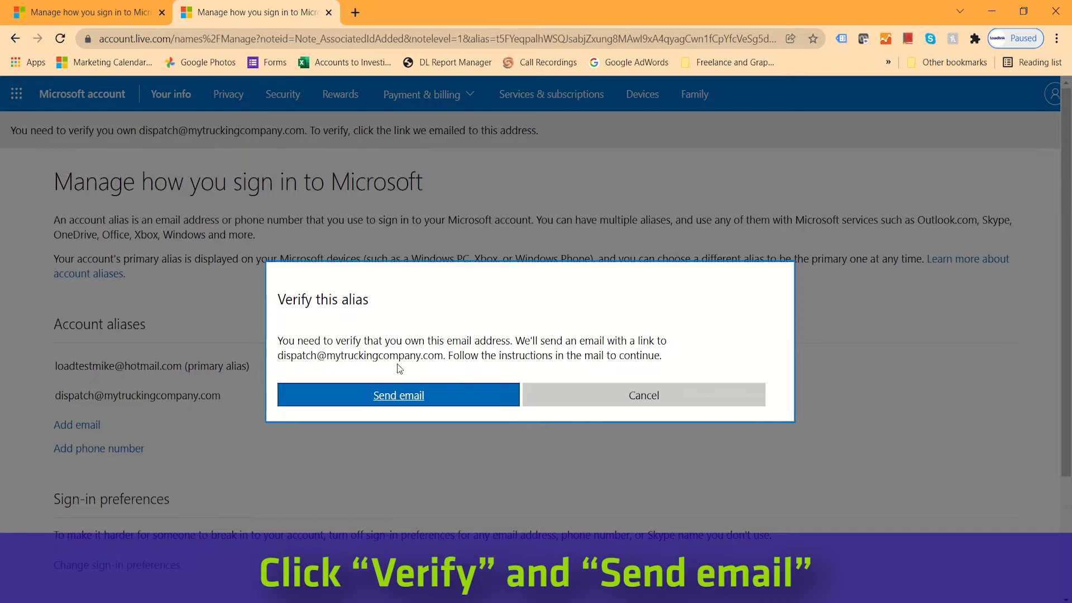
{"action": "left_click", "coordinate": [398, 398]}
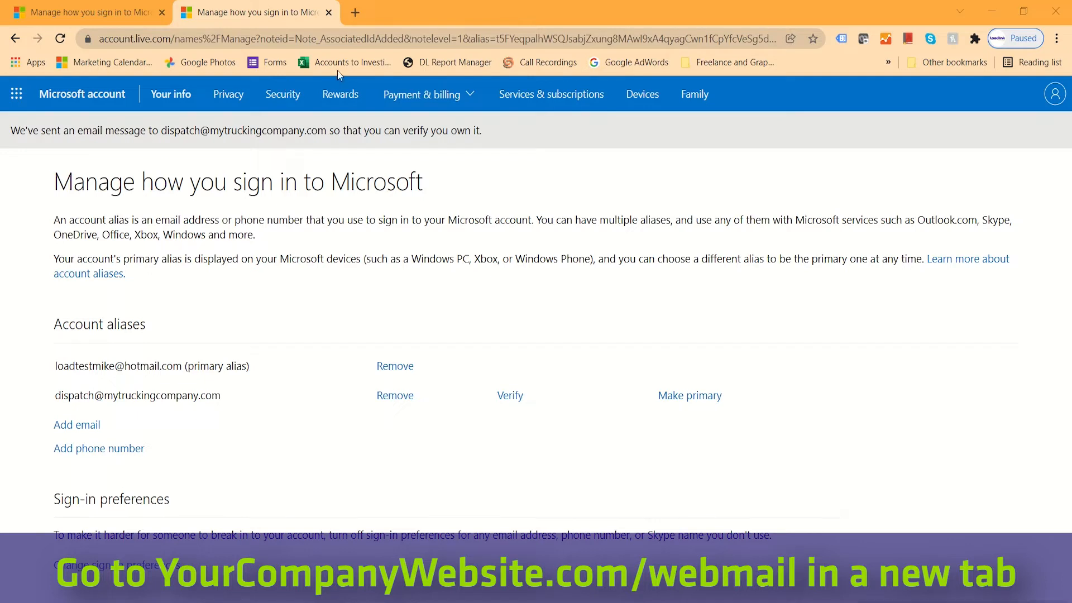
Load mytruckingcompany.com/webmail in a new Chrome tab.
{"action": "left_click", "coordinate": [355, 11]}
{"action": "type", "text": "mytruckingcompany.com/webmail"}
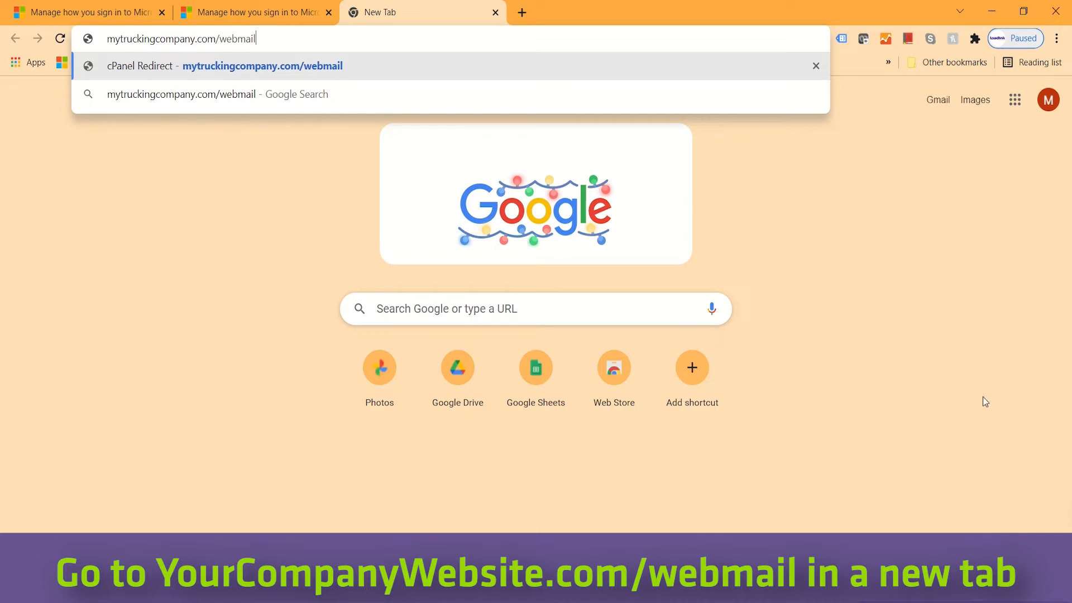
{"action": "key", "text": "Return"}
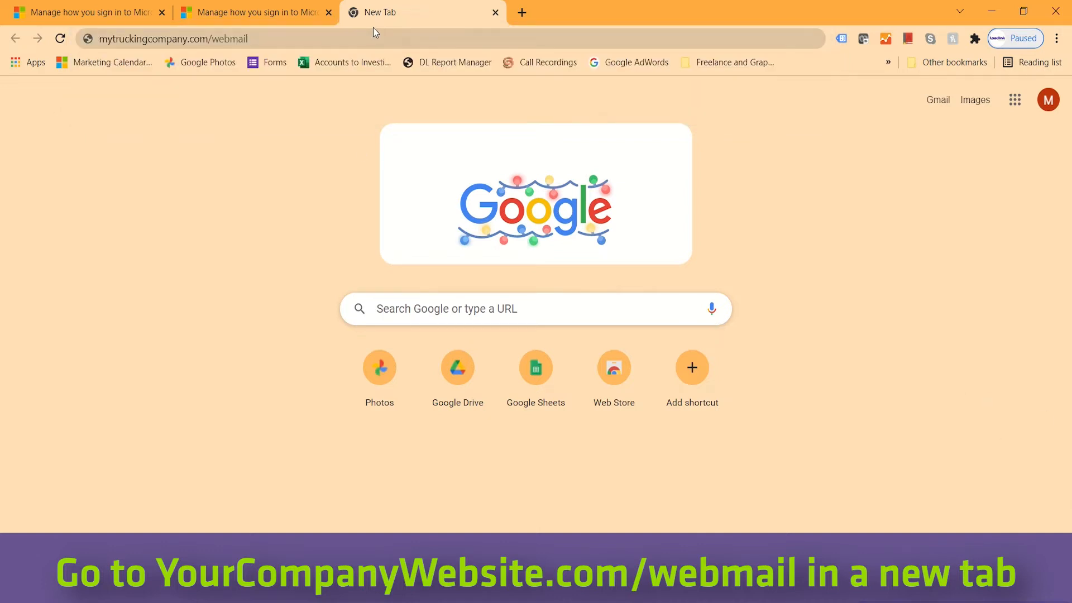
{"action": "left_click", "coordinate": [270, 42]}
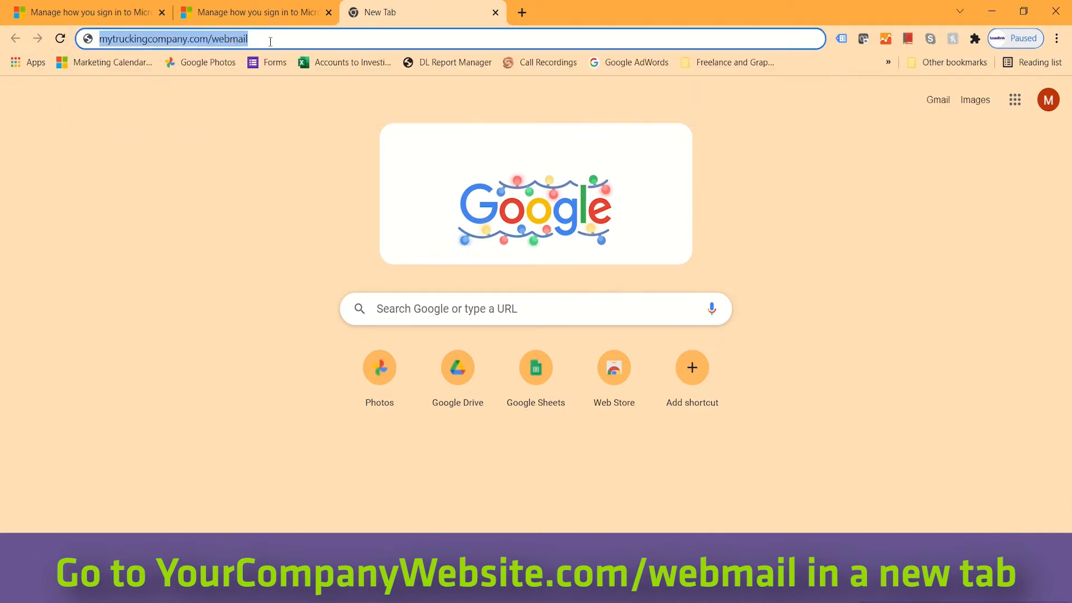
{"action": "key", "text": "Return"}
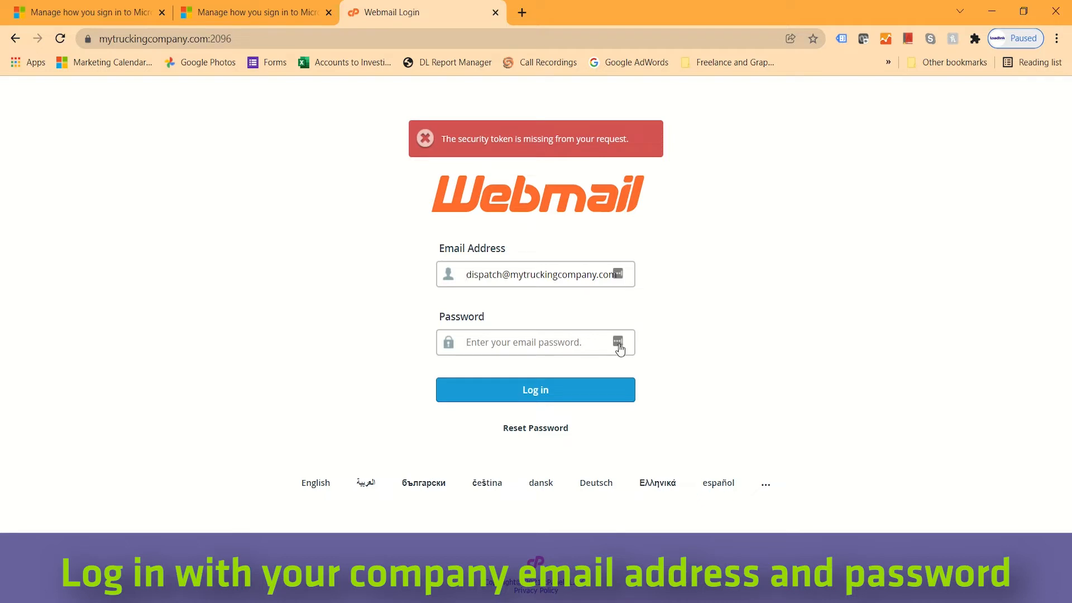
Enter the company mailbox password and sign in to cPanel Webmail.
{"action": "type", "text": "••"}
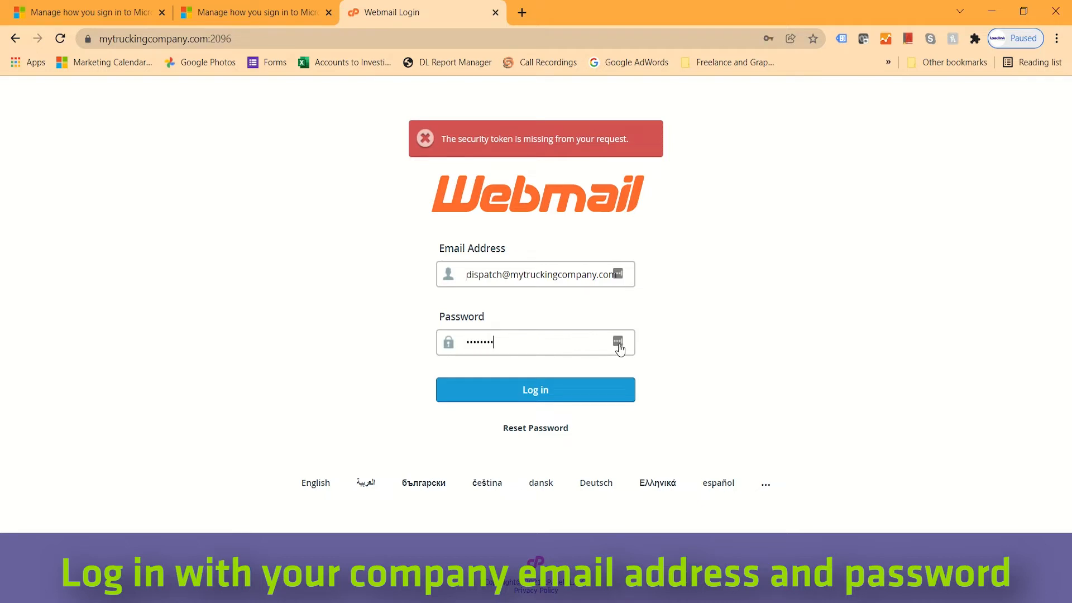
{"action": "key", "text": "Return"}
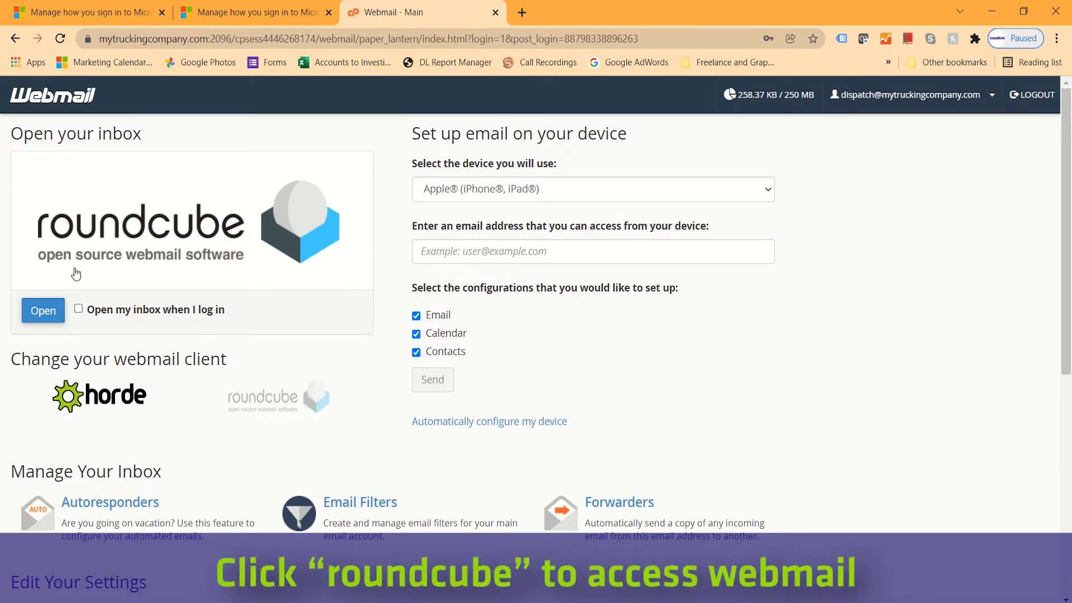
Open the 'Confirm your email address' message in Roundcube and follow its verify link.
{"action": "left_click", "coordinate": [179, 237]}
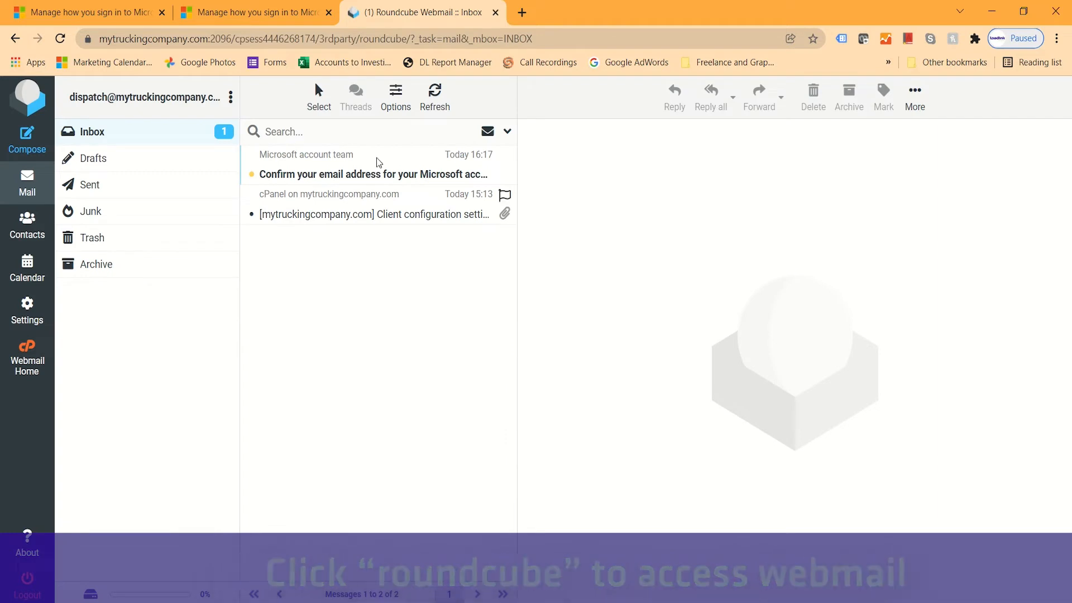
{"action": "left_click", "coordinate": [332, 167]}
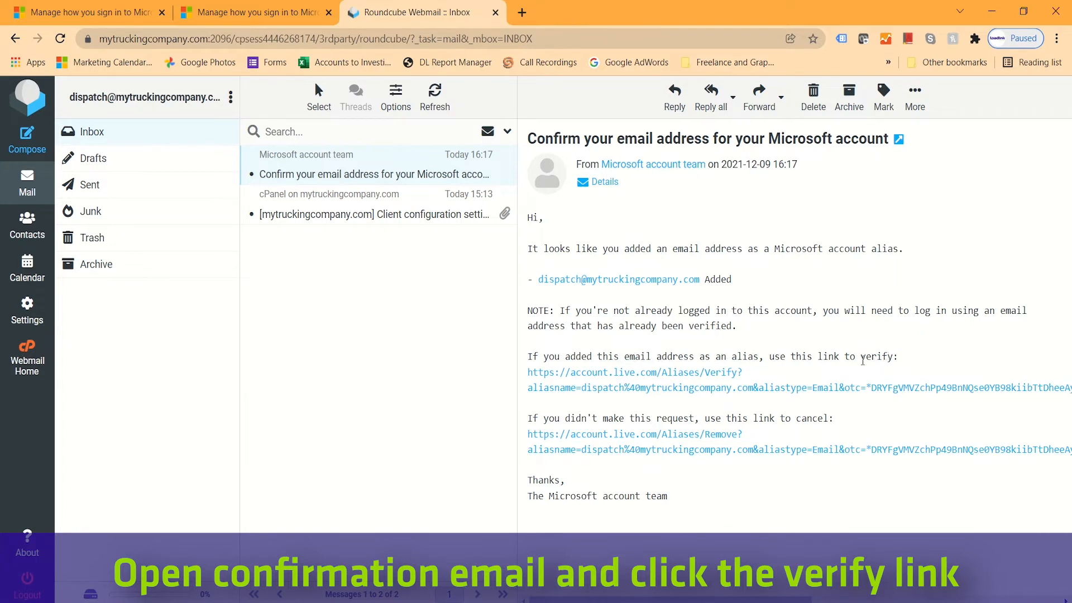
{"action": "left_click", "coordinate": [666, 390]}
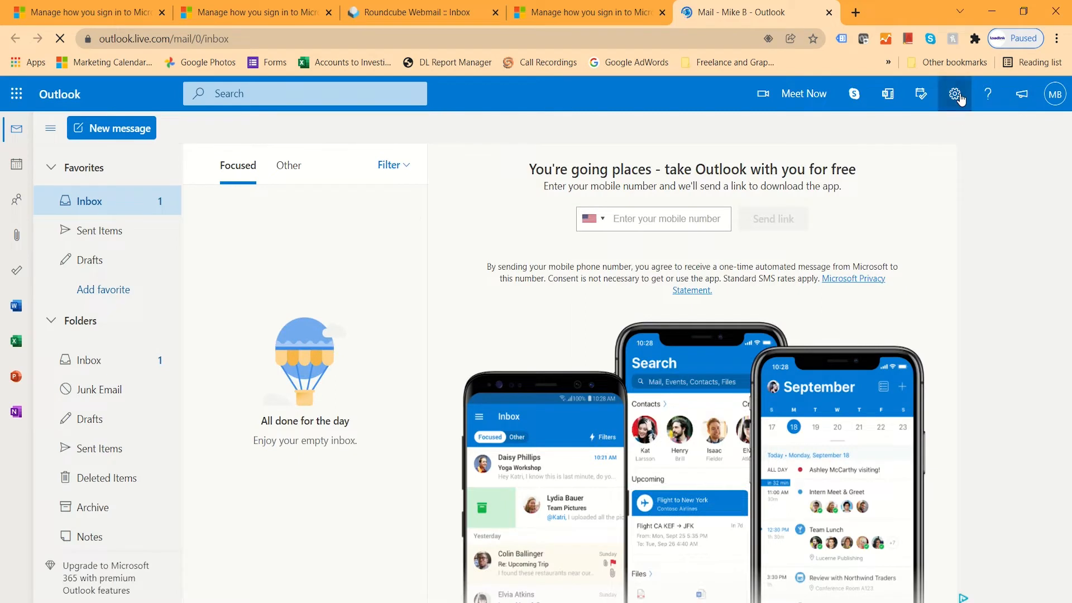
Compose a new message and choose the company address as sender, after briefly trying Hotmail.
{"action": "left_click", "coordinate": [957, 95]}
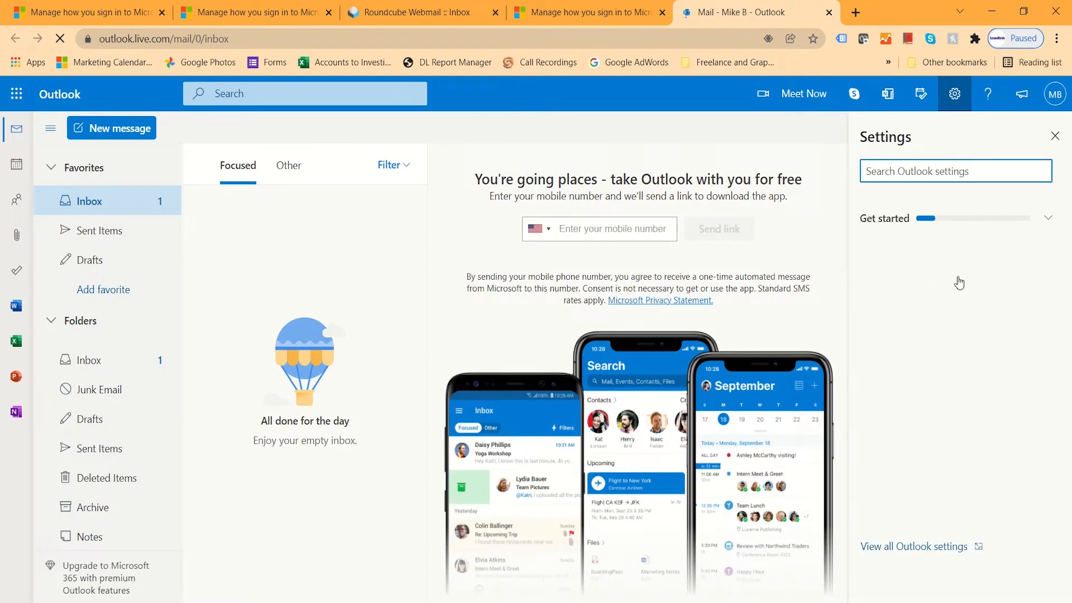
{"action": "left_click", "coordinate": [100, 134]}
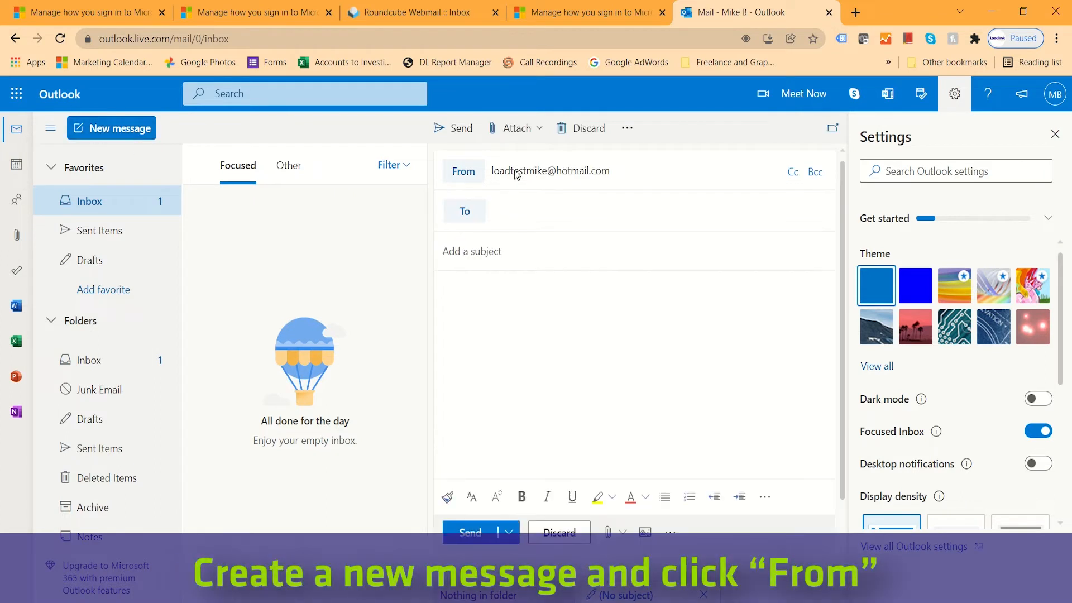
{"action": "left_click", "coordinate": [477, 173]}
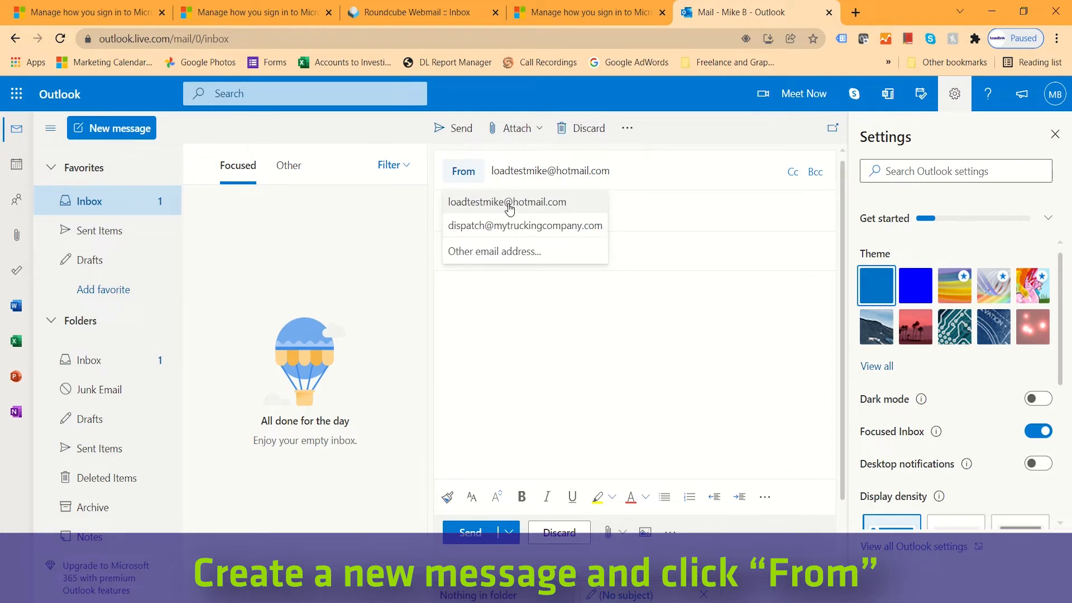
{"action": "left_click", "coordinate": [546, 227]}
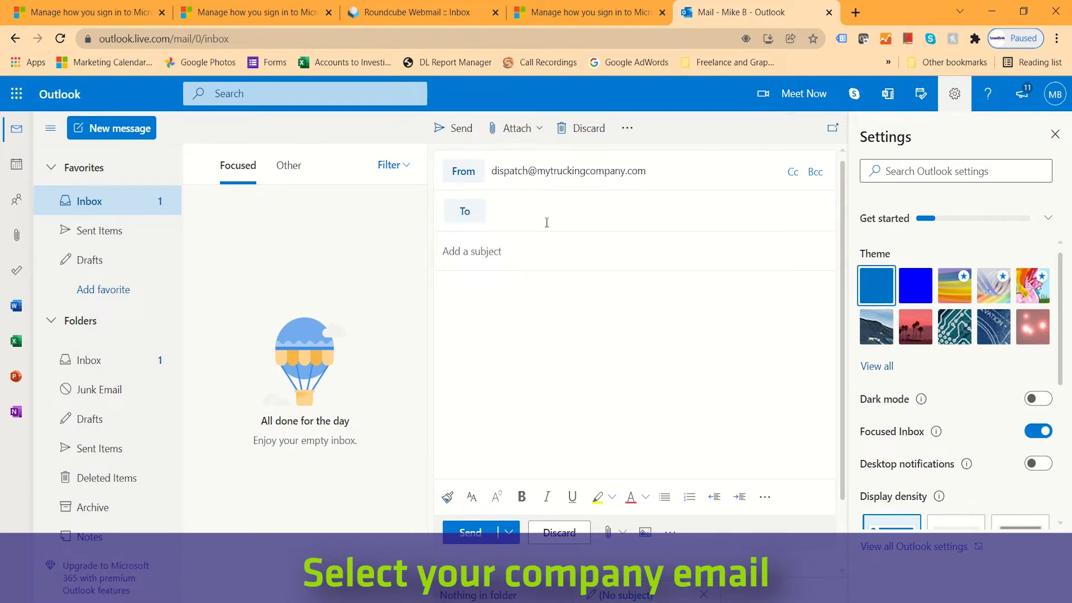
{"action": "left_click", "coordinate": [503, 169]}
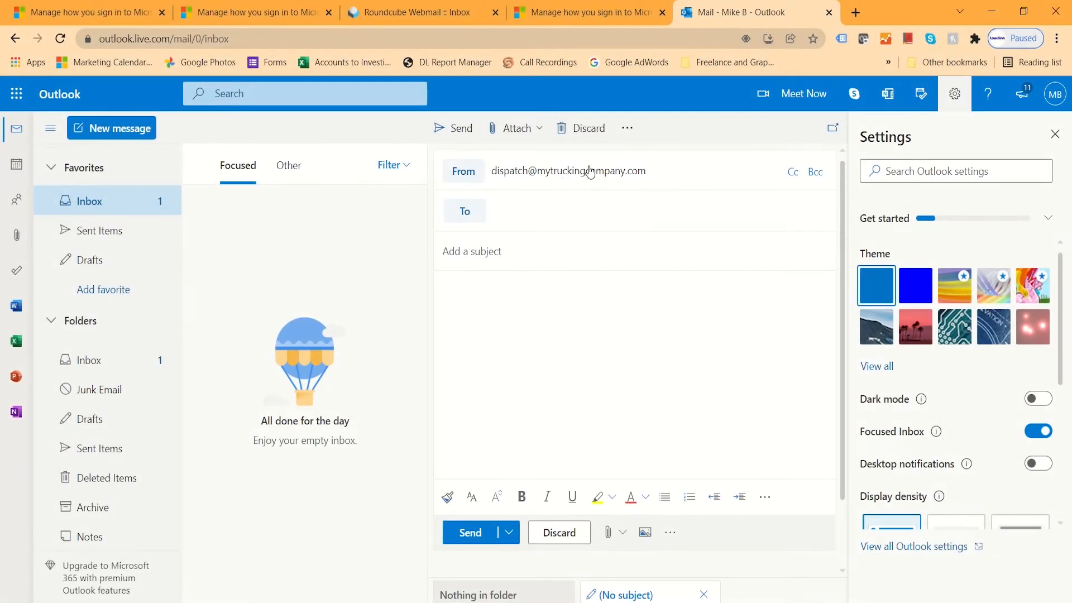
{"action": "left_click", "coordinate": [464, 170]}
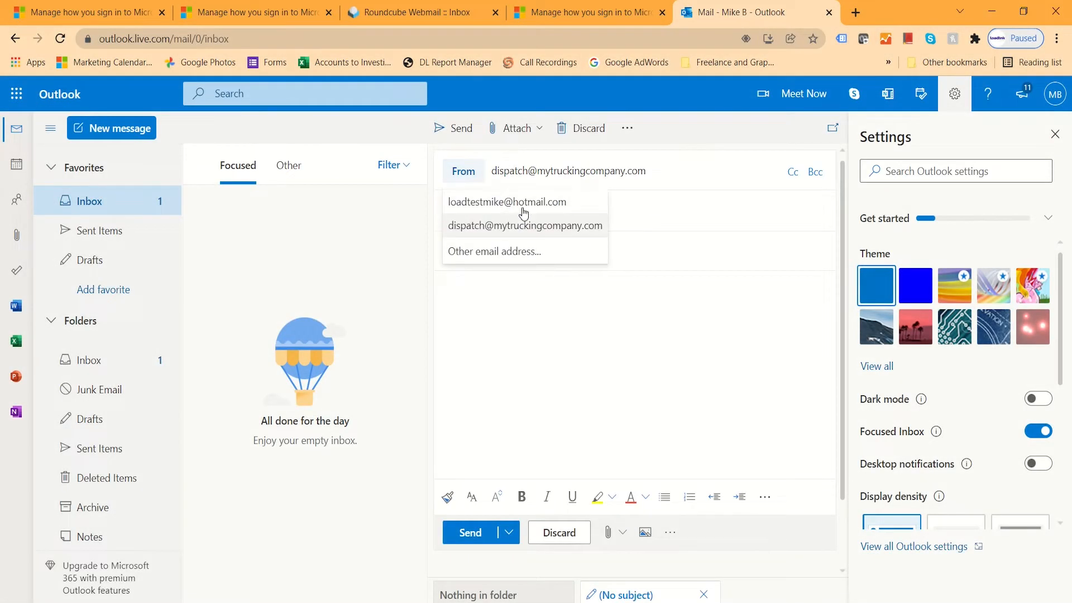
{"action": "left_click", "coordinate": [520, 201]}
{"action": "left_click", "coordinate": [464, 170]}
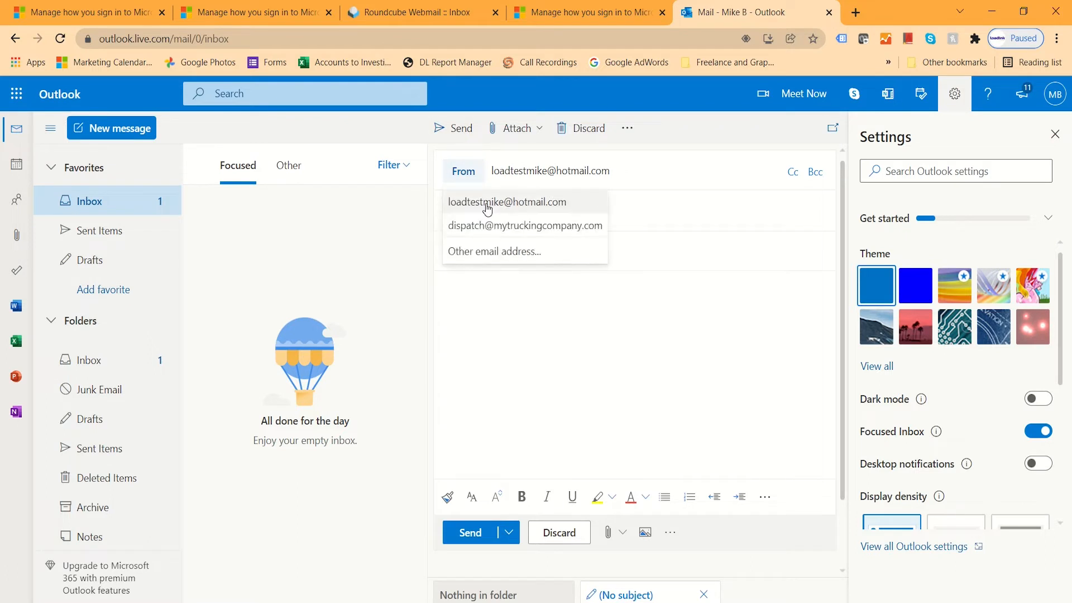
{"action": "left_click", "coordinate": [526, 220]}
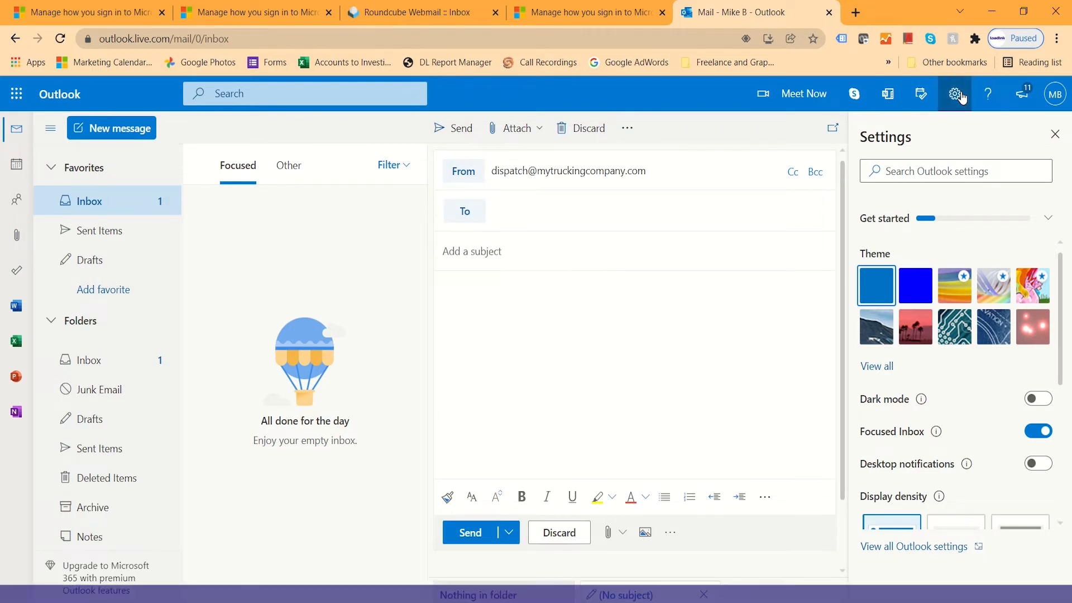
Save the company address as the default From address in Sync email settings, then close Settings.
{"action": "left_click", "coordinate": [949, 548]}
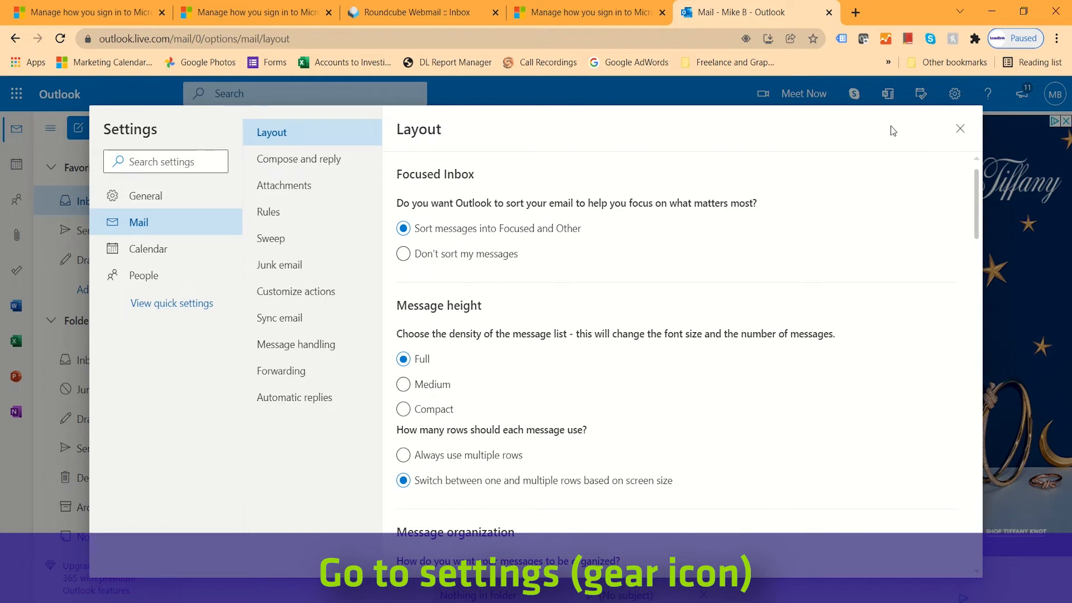
{"action": "left_click", "coordinate": [296, 328]}
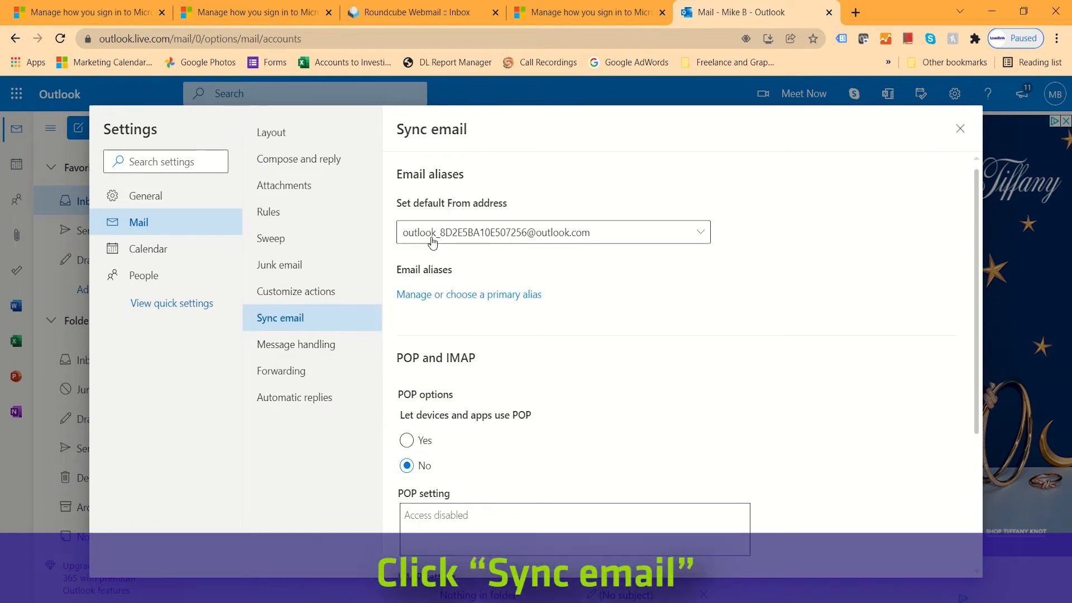
{"action": "left_click", "coordinate": [541, 239]}
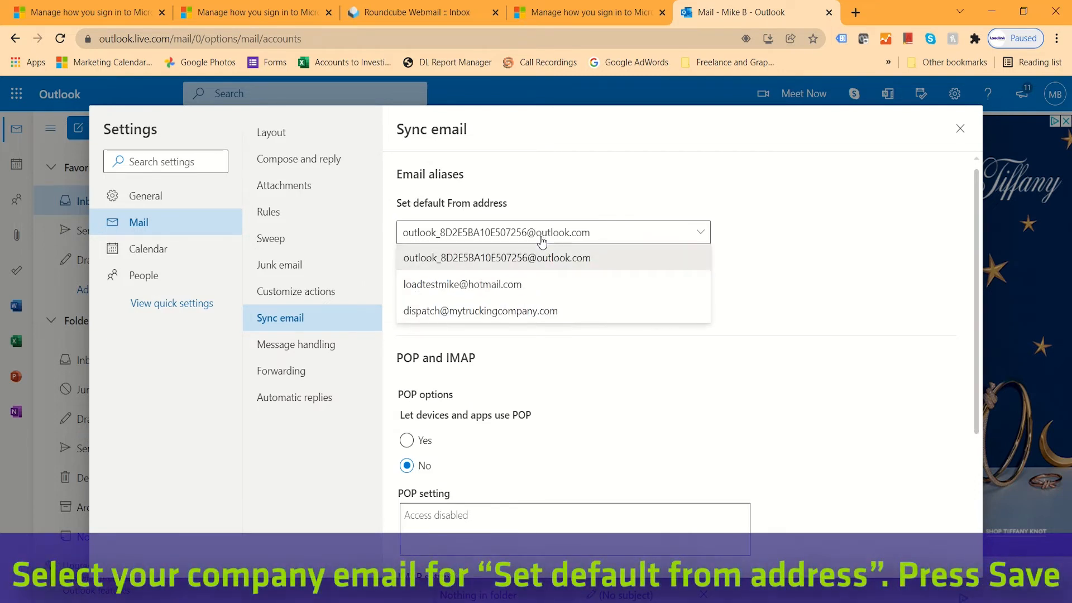
{"action": "left_click", "coordinate": [533, 318]}
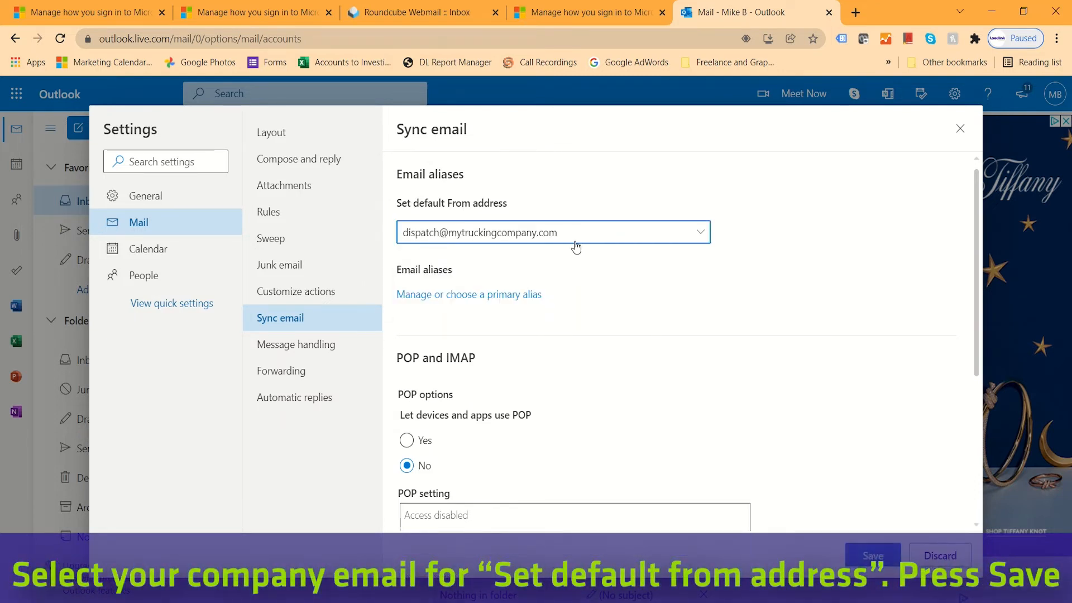
{"action": "left_click", "coordinate": [875, 556]}
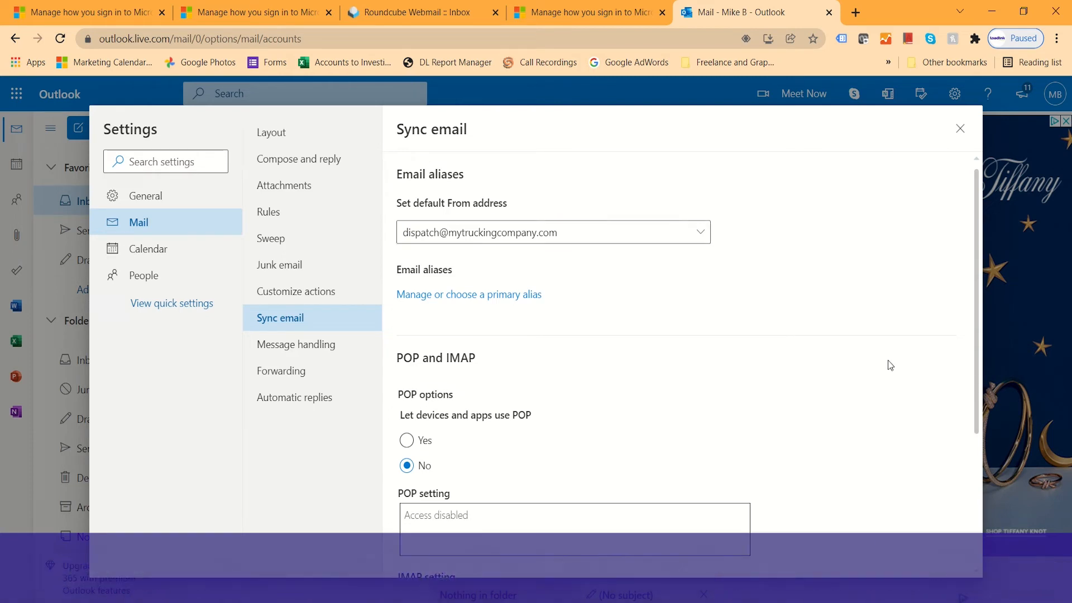
{"action": "left_click", "coordinate": [960, 129]}
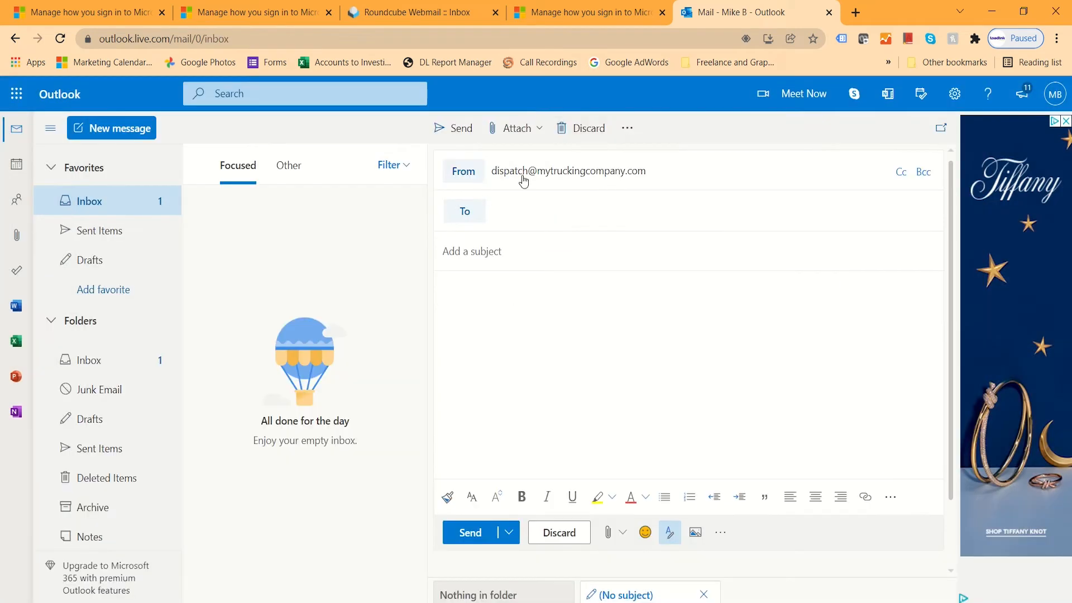
{"action": "left_click", "coordinate": [477, 180]}
{"action": "left_click", "coordinate": [509, 158]}
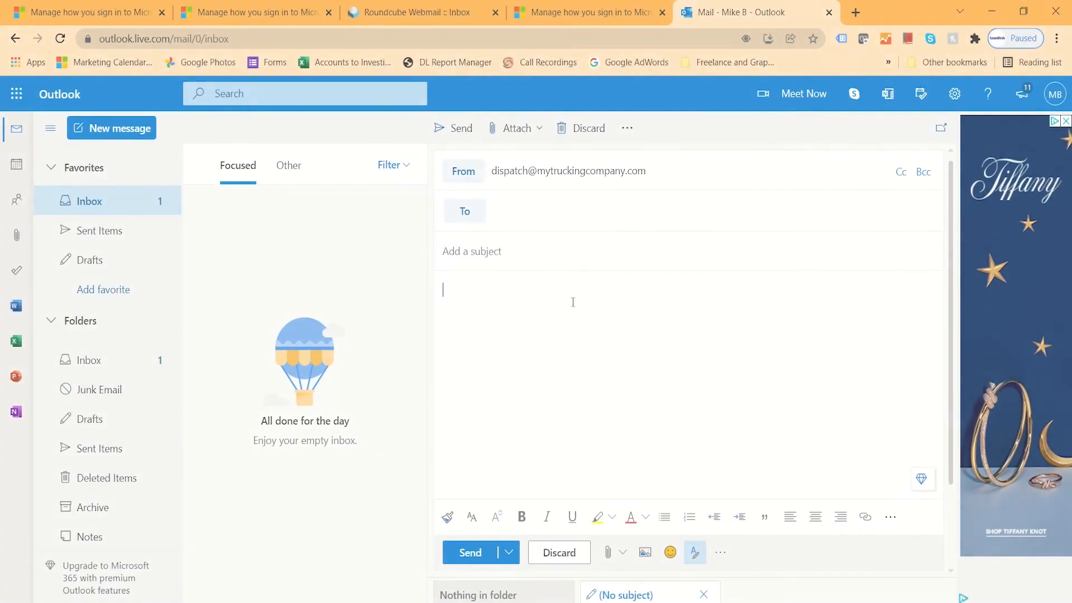
{"action": "mouse_move", "coordinate": [635, 177]}
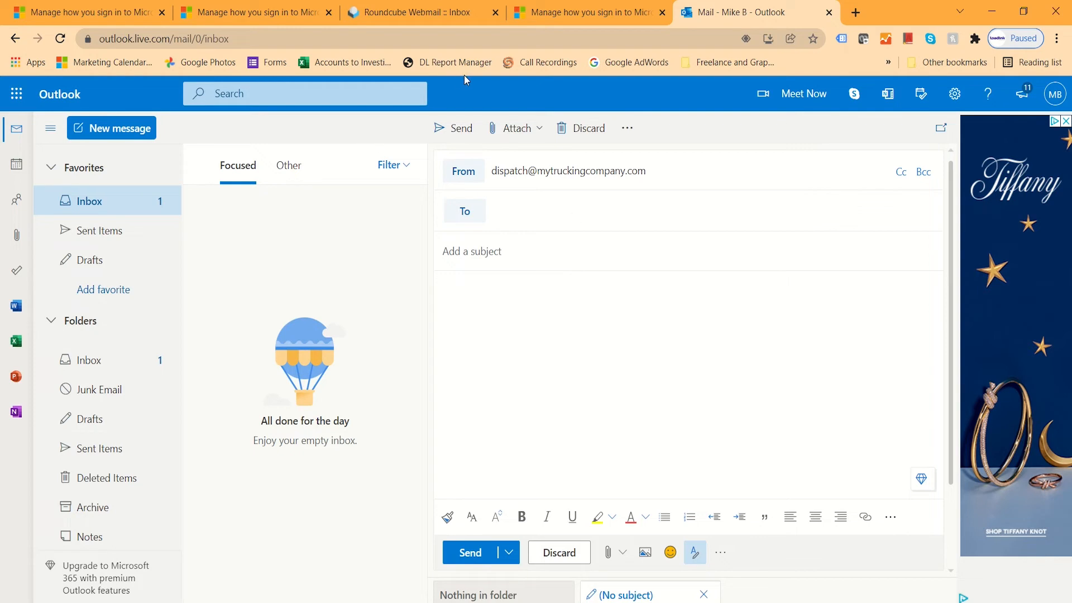
Open the Forwarders page from the company mailbox's Webmail Home.
{"action": "left_click", "coordinate": [398, 14]}
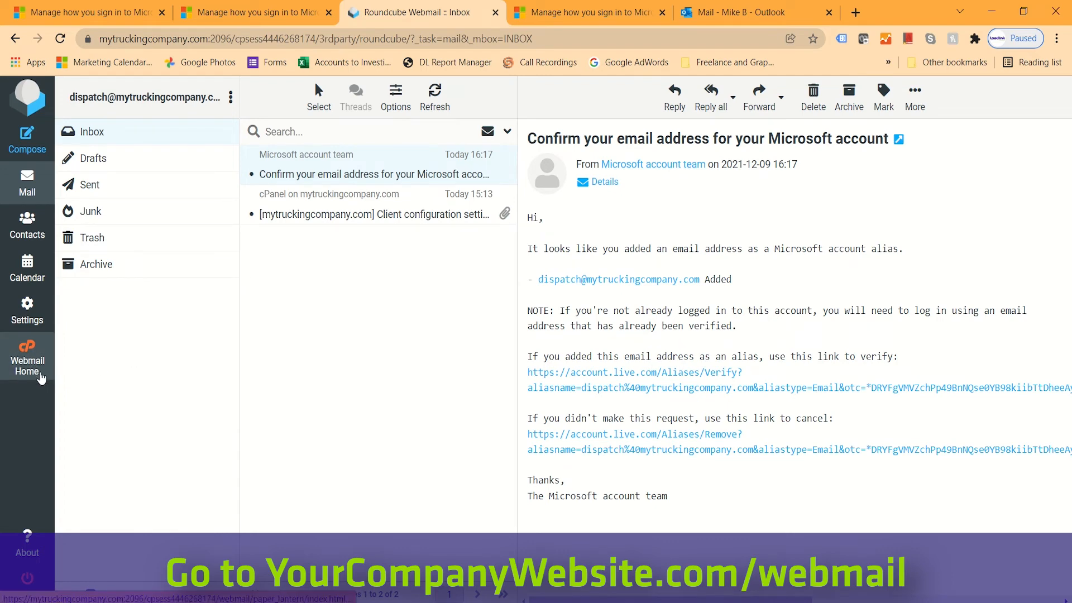
{"action": "left_click", "coordinate": [40, 378]}
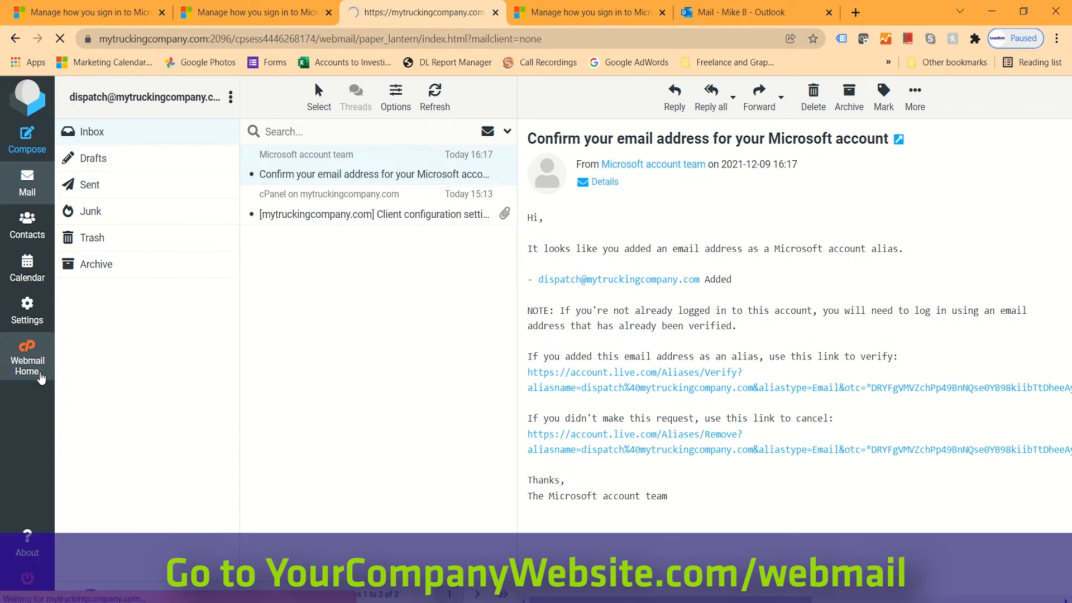
{"action": "scroll", "coordinate": [733, 234], "scroll_direction": "down", "scroll_amount": 3}
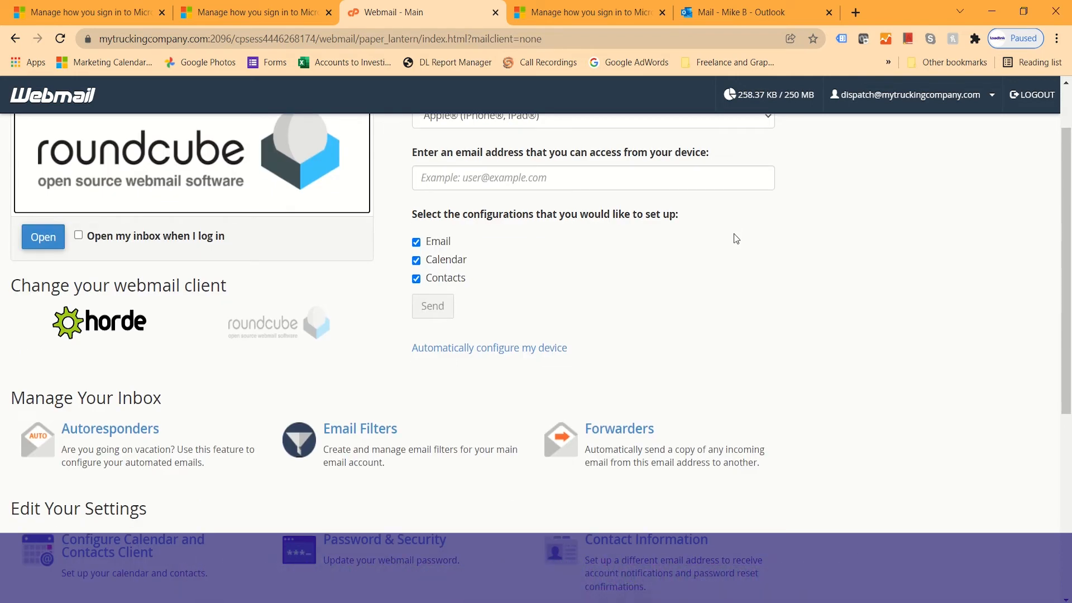
{"action": "scroll", "coordinate": [734, 238], "scroll_direction": "down", "scroll_amount": 1}
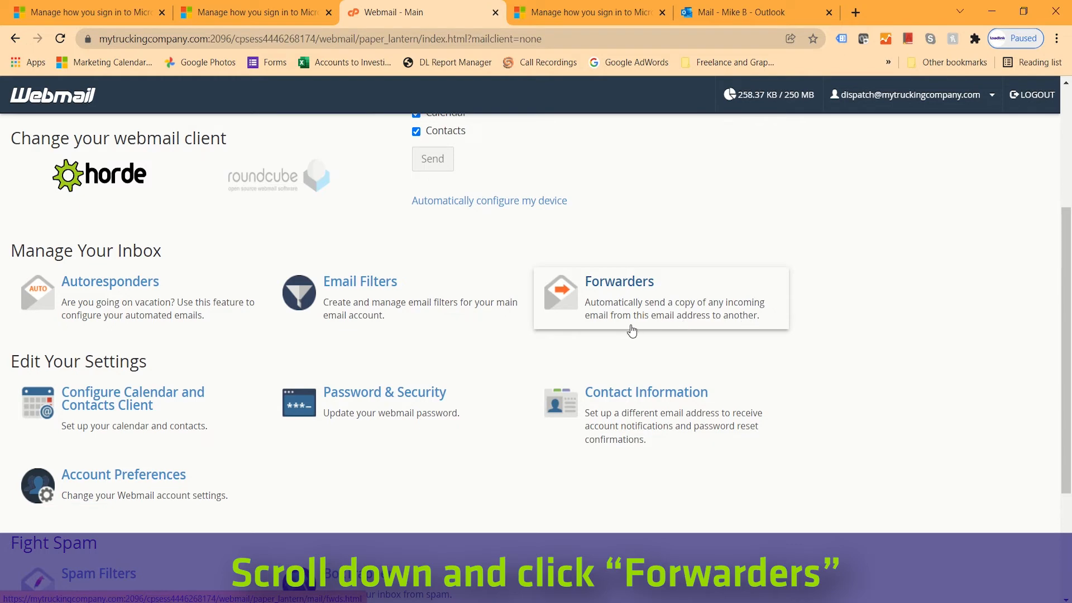
{"action": "left_click", "coordinate": [661, 310]}
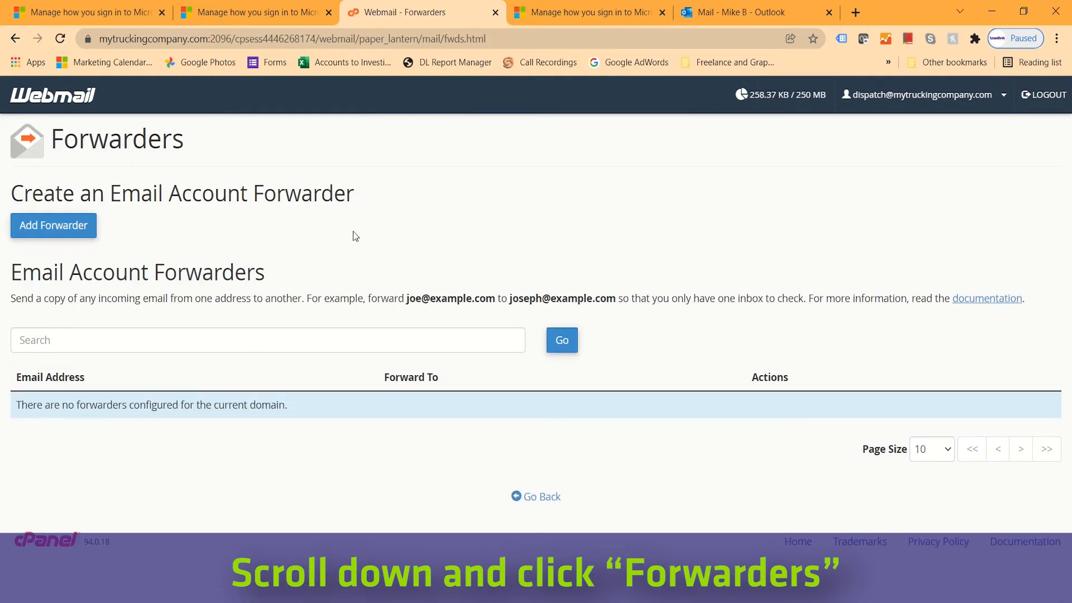
Add a forwarder sending company mail to the Hotmail address, then return to Outlook.
{"action": "left_click", "coordinate": [45, 234]}
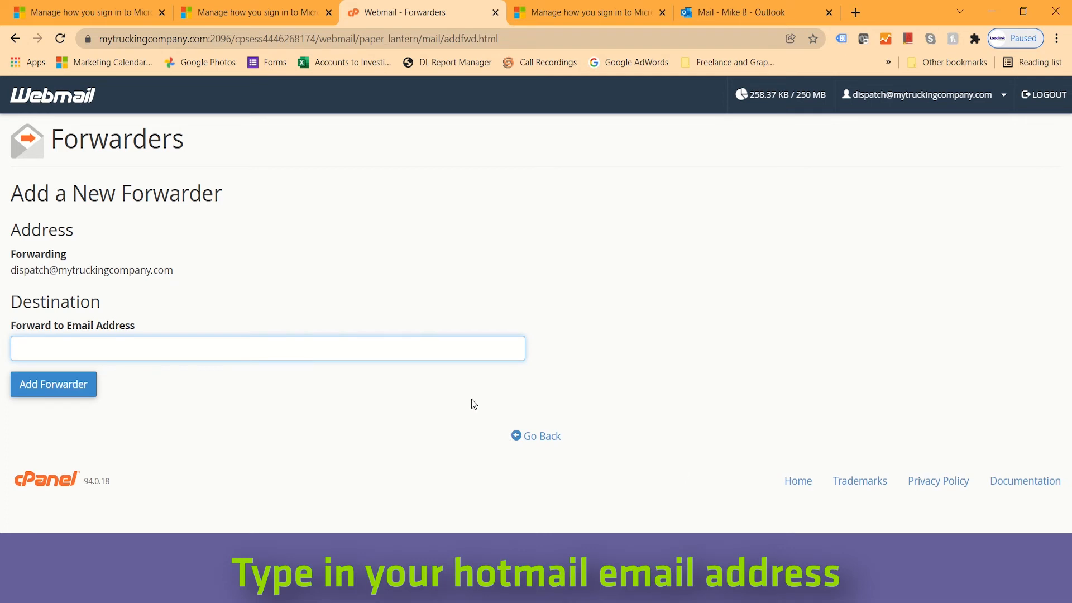
{"action": "left_click", "coordinate": [209, 343]}
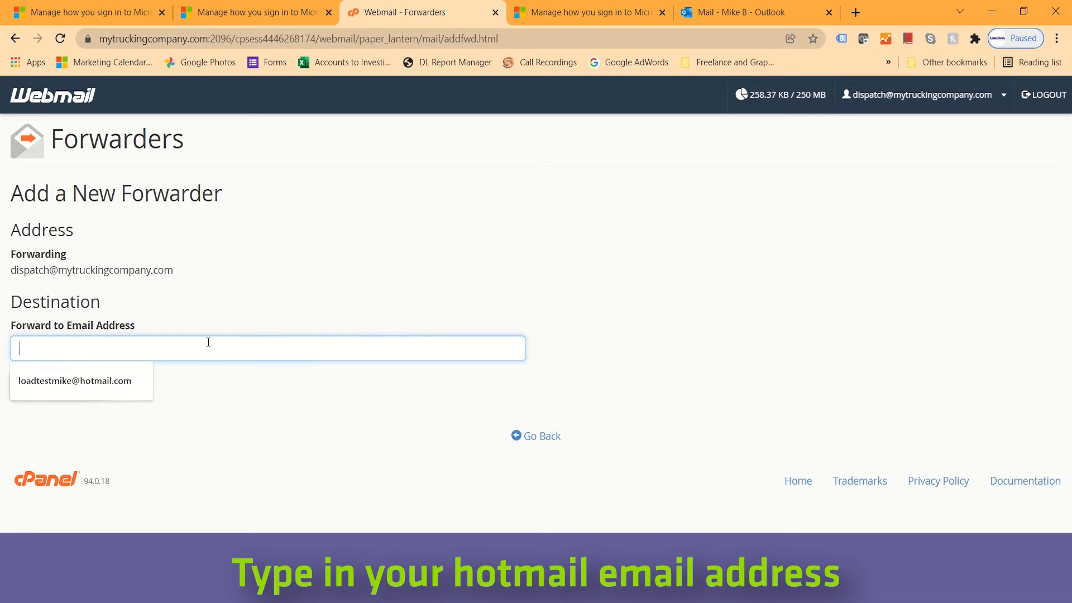
{"action": "left_click", "coordinate": [136, 383]}
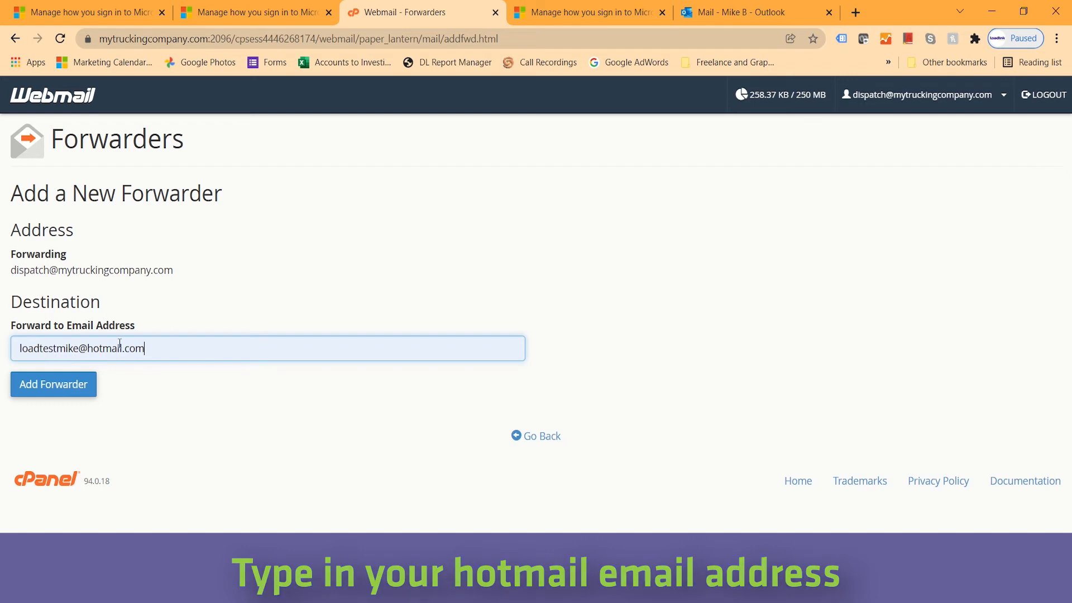
{"action": "left_click", "coordinate": [58, 395]}
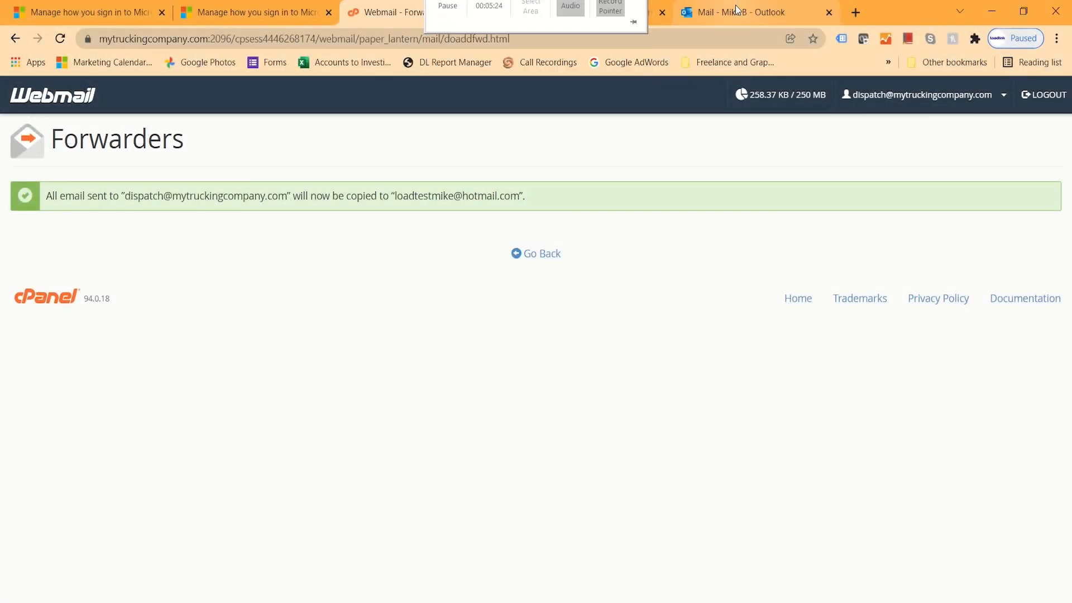
{"action": "left_click", "coordinate": [737, 8]}
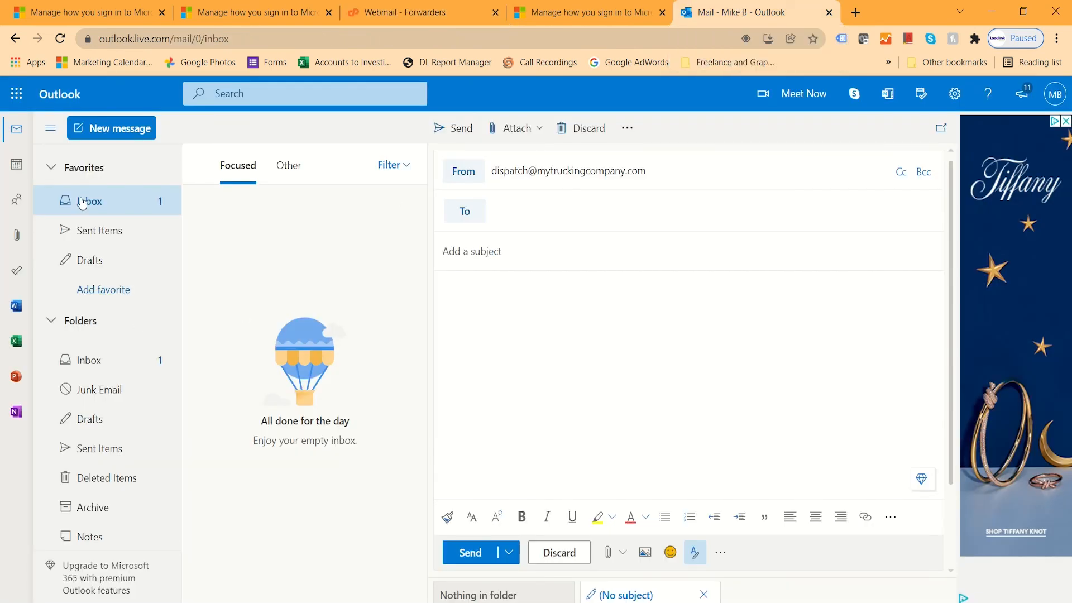
Send a message from the Hotmail address to the company address with subject and body 'test'.
{"action": "left_click", "coordinate": [505, 173]}
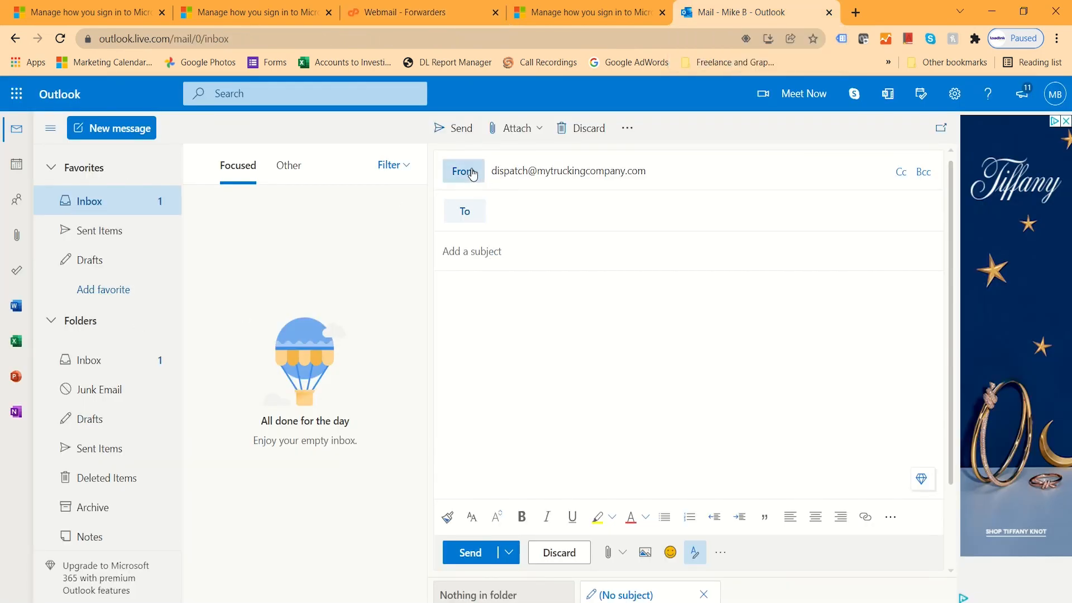
{"action": "left_click", "coordinate": [498, 207]}
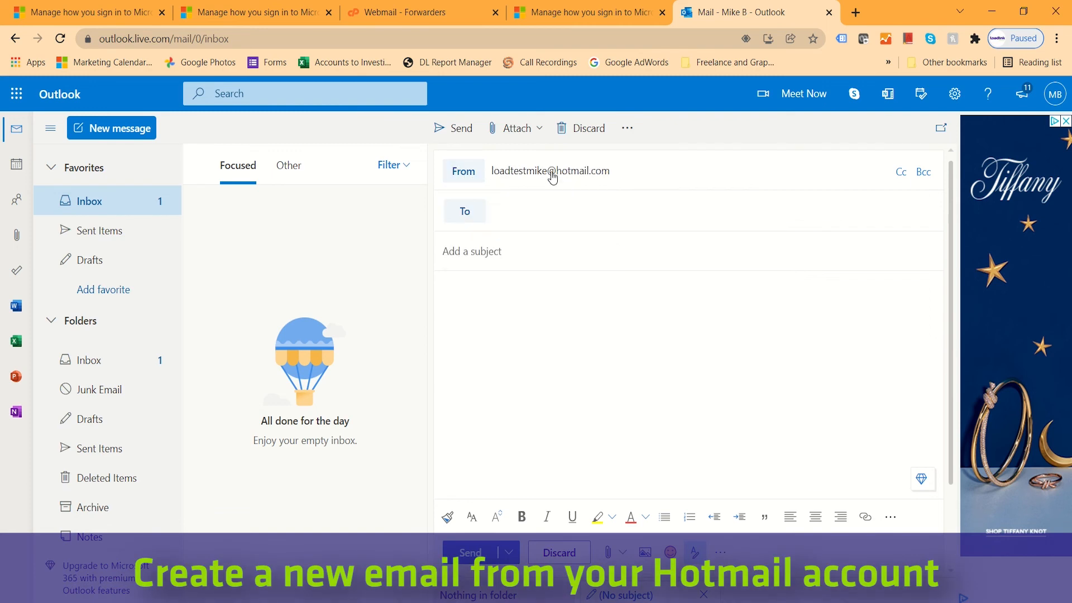
{"action": "left_click", "coordinate": [520, 212]}
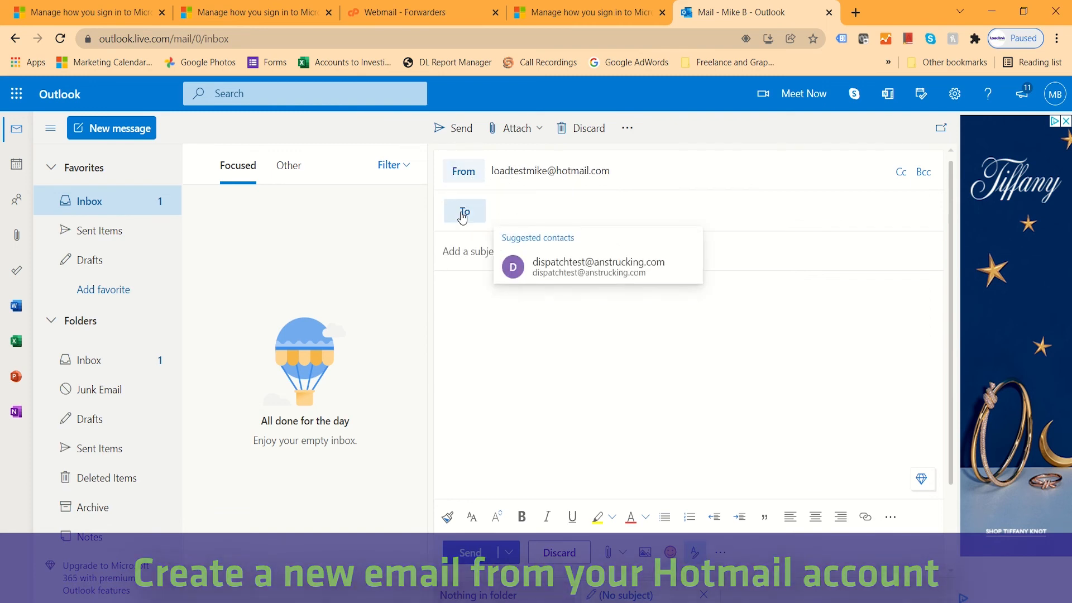
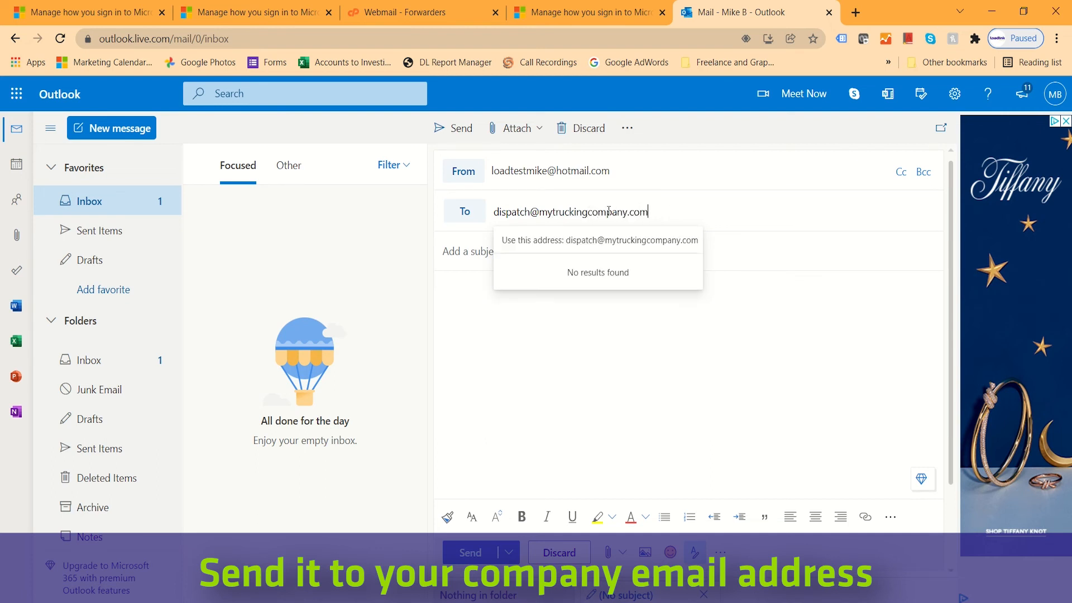
{"action": "left_click", "coordinate": [472, 255]}
{"action": "type", "text": "test"}
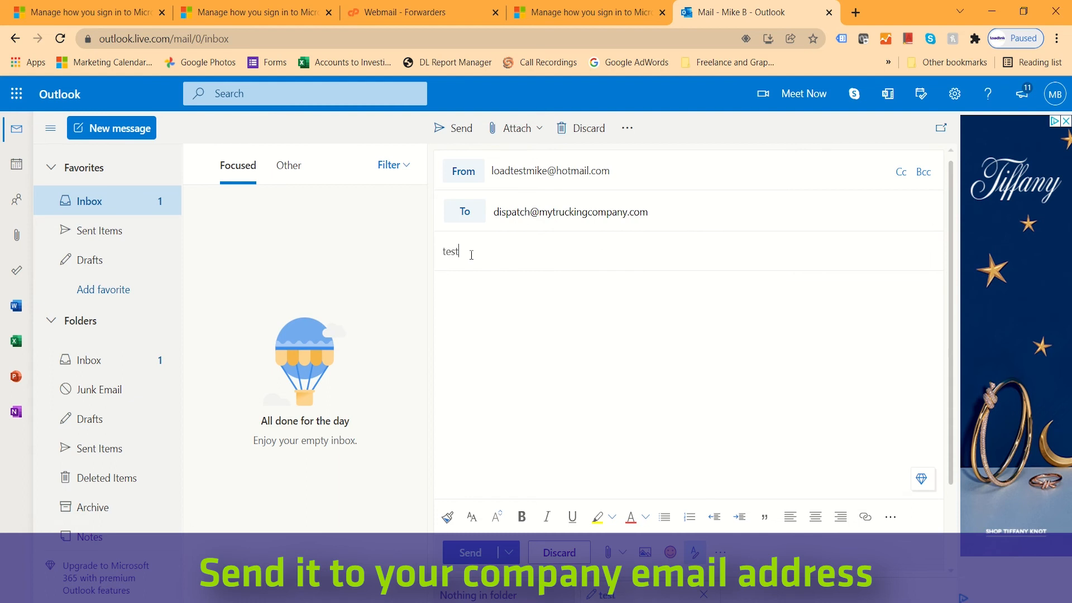
{"action": "type", "text": "est"}
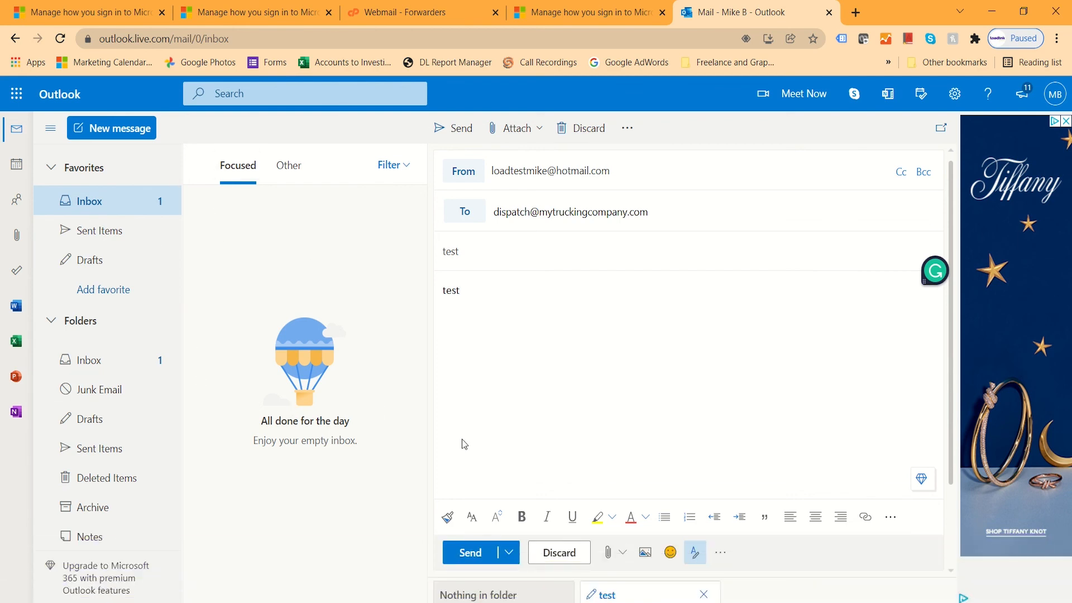
{"action": "left_click", "coordinate": [467, 559]}
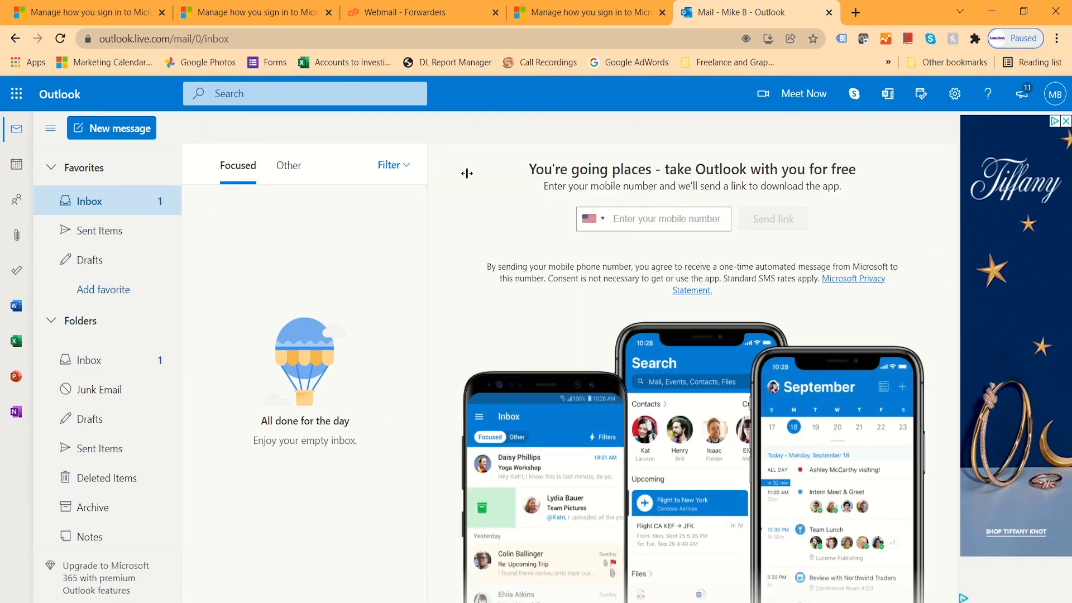
Reload the mailbox and open the newly arrived test message.
{"action": "left_click", "coordinate": [59, 39]}
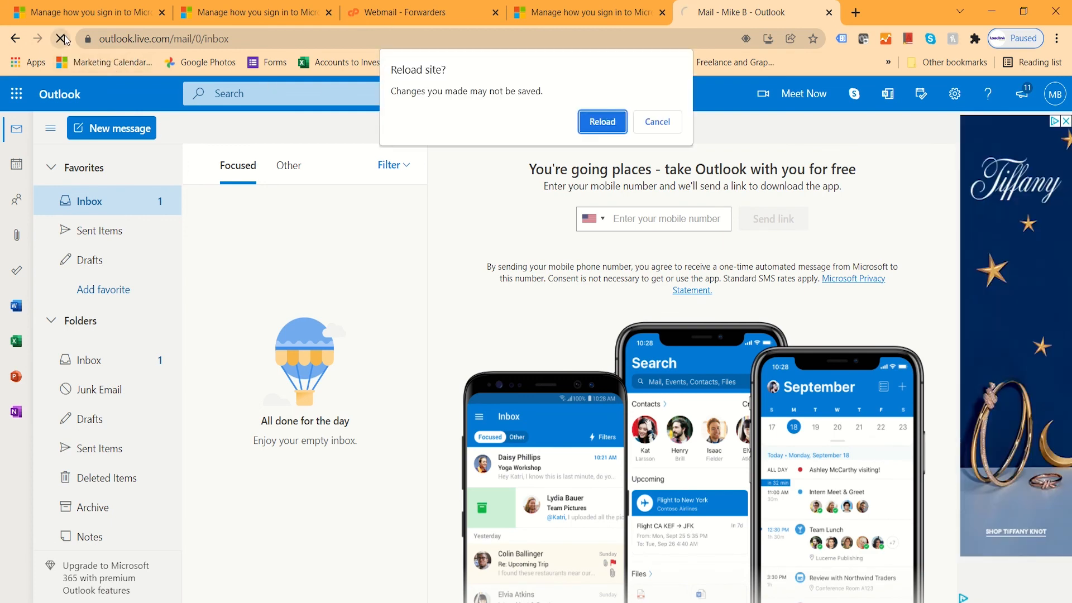
{"action": "left_click", "coordinate": [603, 121]}
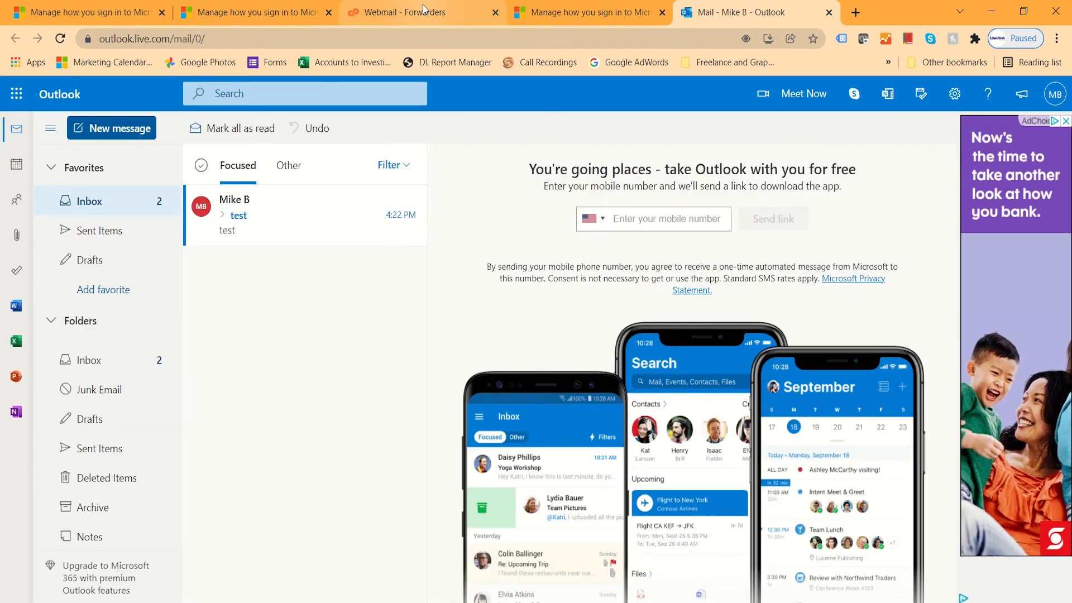
{"action": "left_click", "coordinate": [272, 214]}
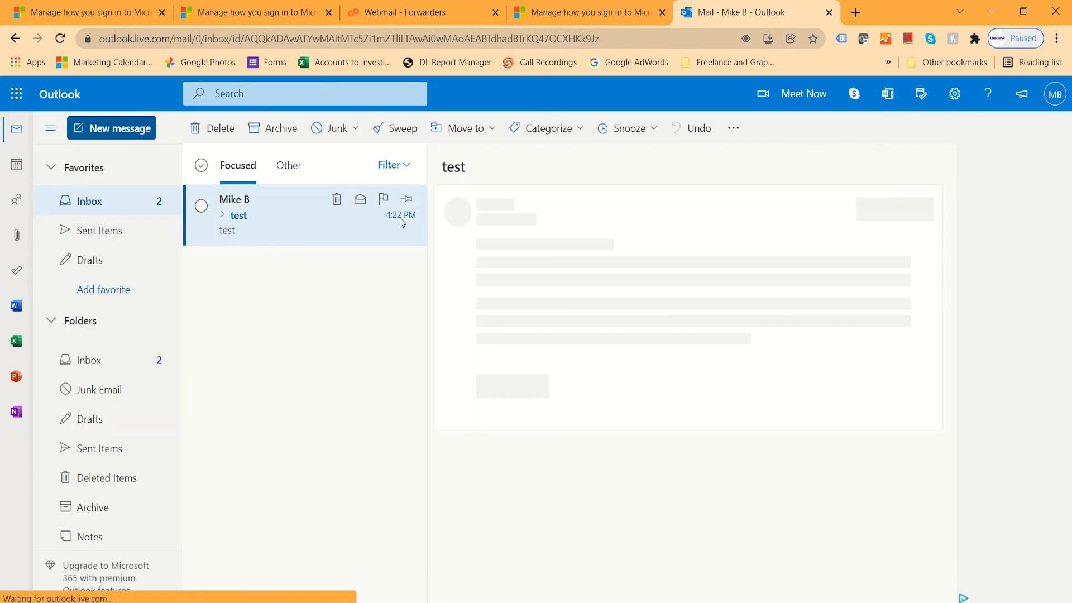